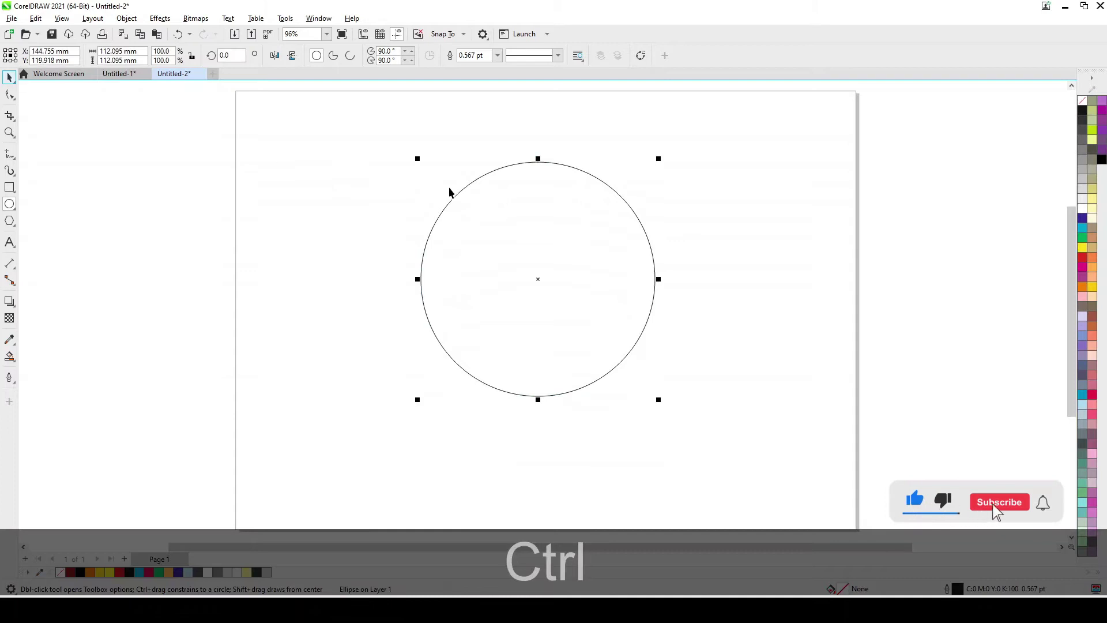
# - Copy the circle straight down so the two overlap, and create a separate unfilled lens shape from the overlap with Smart Fill
pyautogui.moveTo(565, 256); pyautogui.dragTo(558, 335)
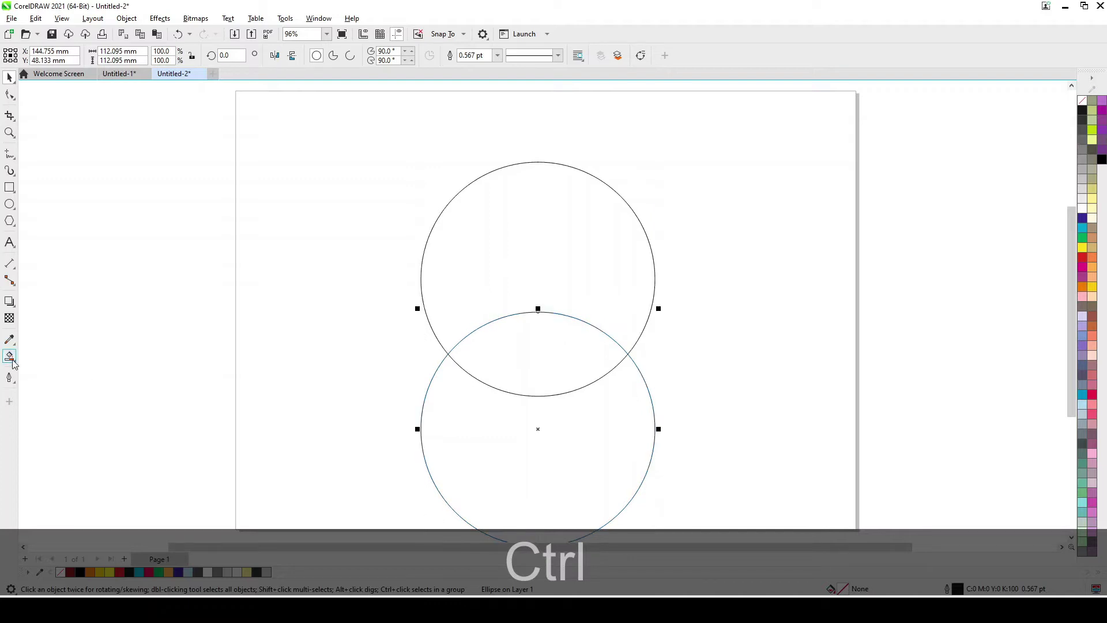
pyautogui.click(465, 362)
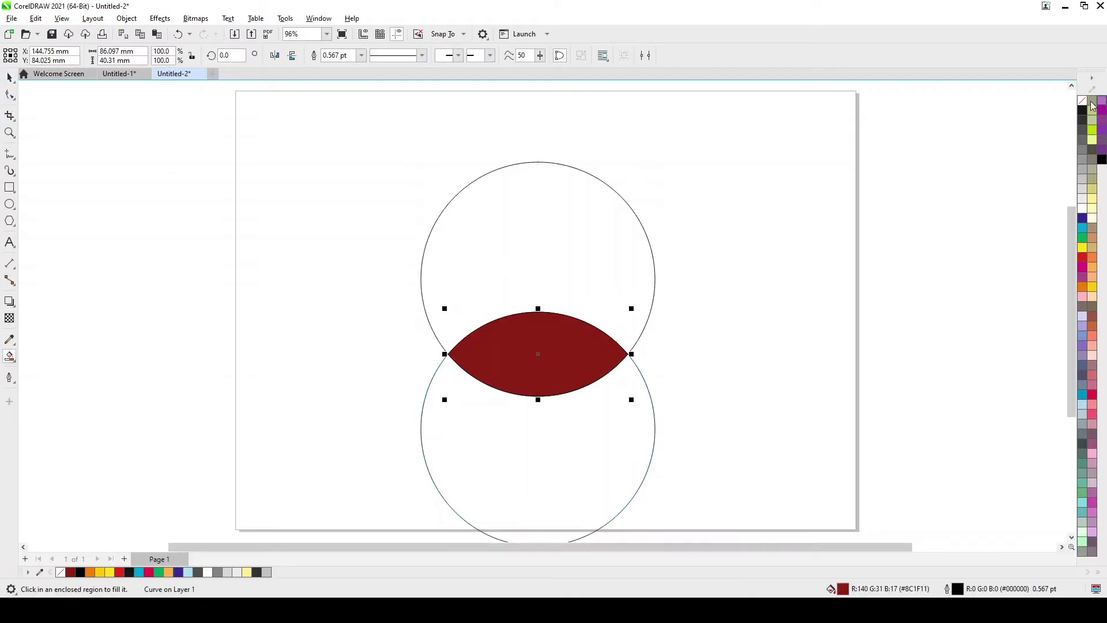
pyautogui.hotkey('shift', 'pagedown')
# - Duplicate the upper circle and move the copy to the right and slightly up, to about X 170 mm, Y 125 mm
pyautogui.click(564, 237)
pyautogui.hotkey('ctrl', 'c')
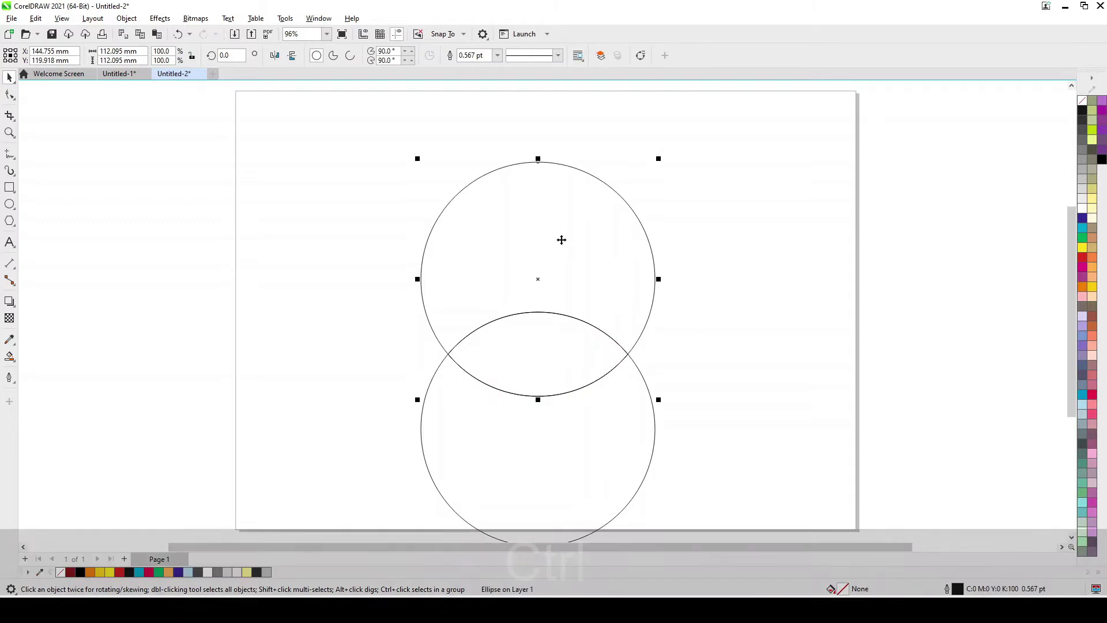
pyautogui.hotkey('ctrl', 'v')
pyautogui.moveTo(539, 275); pyautogui.dragTo(592, 263)
# - Place the offset circle's rotation centre where it crosses the lens's lower edge, and rotate a pasted copy by about 7.4°
pyautogui.click(10, 132)
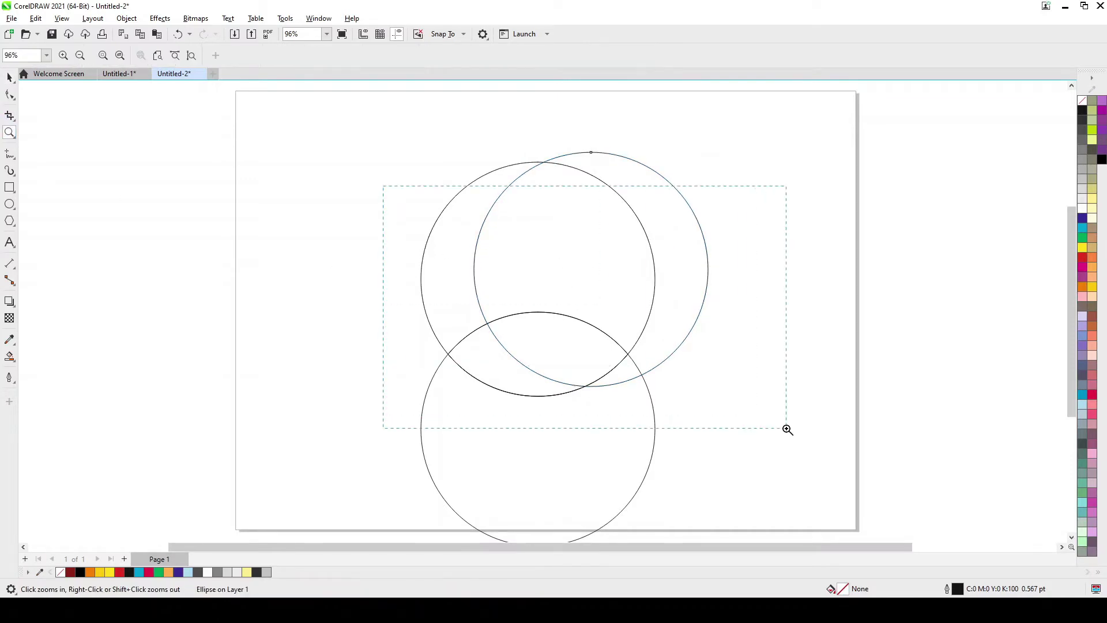
pyautogui.moveTo(787, 429); pyautogui.dragTo(787, 429)
pyautogui.click(10, 77)
pyautogui.click(555, 240)
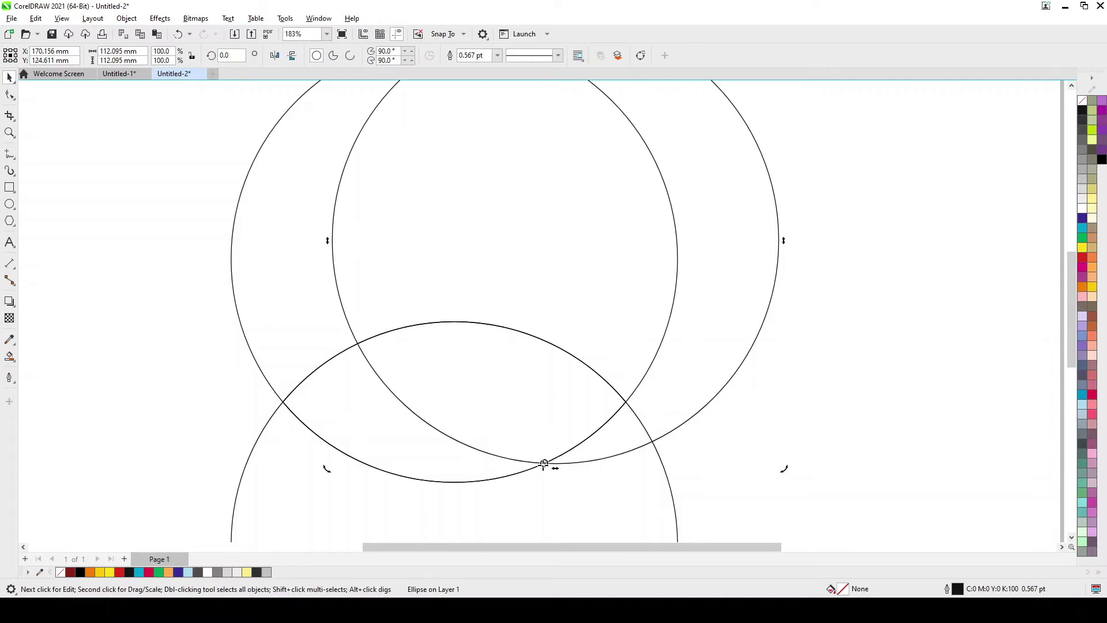
pyautogui.hotkey('ctrl', 'c')
pyautogui.hotkey('ctrl', 'v')
pyautogui.moveTo(788, 471); pyautogui.dragTo(813, 442)
# - Paste two more copies of the circle and rotate them about the same pivot to about 15.1° and 17.2°
pyautogui.hotkey('ctrl', 'c')
pyautogui.hotkey('ctrl', 'v')
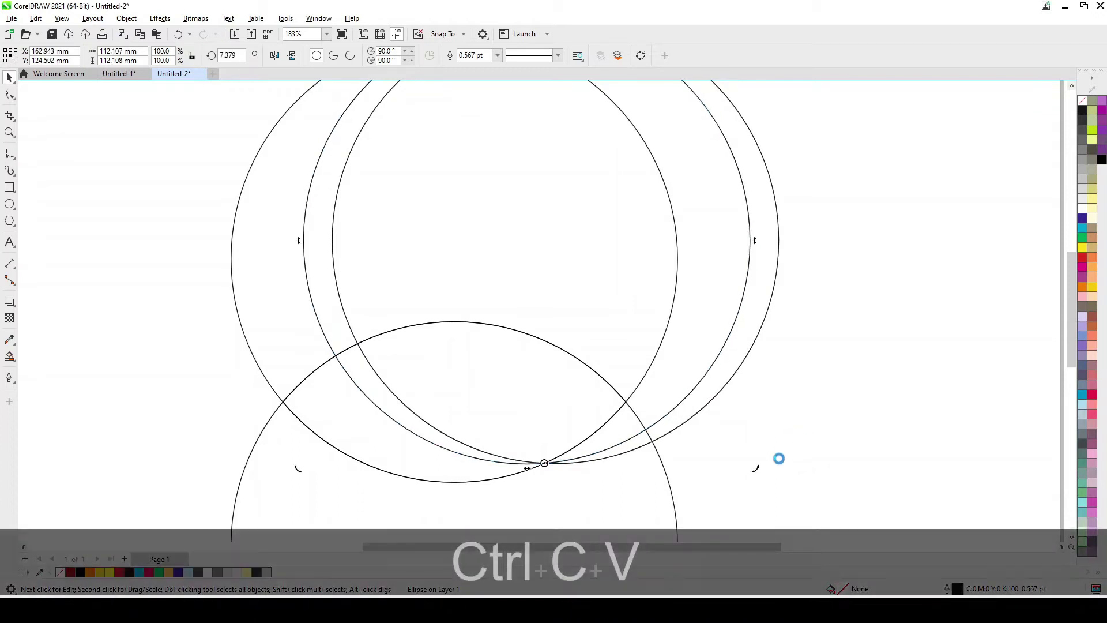
pyautogui.moveTo(760, 468); pyautogui.dragTo(797, 436)
pyautogui.hotkey('ctrl', 'c')
pyautogui.hotkey('ctrl', 'v')
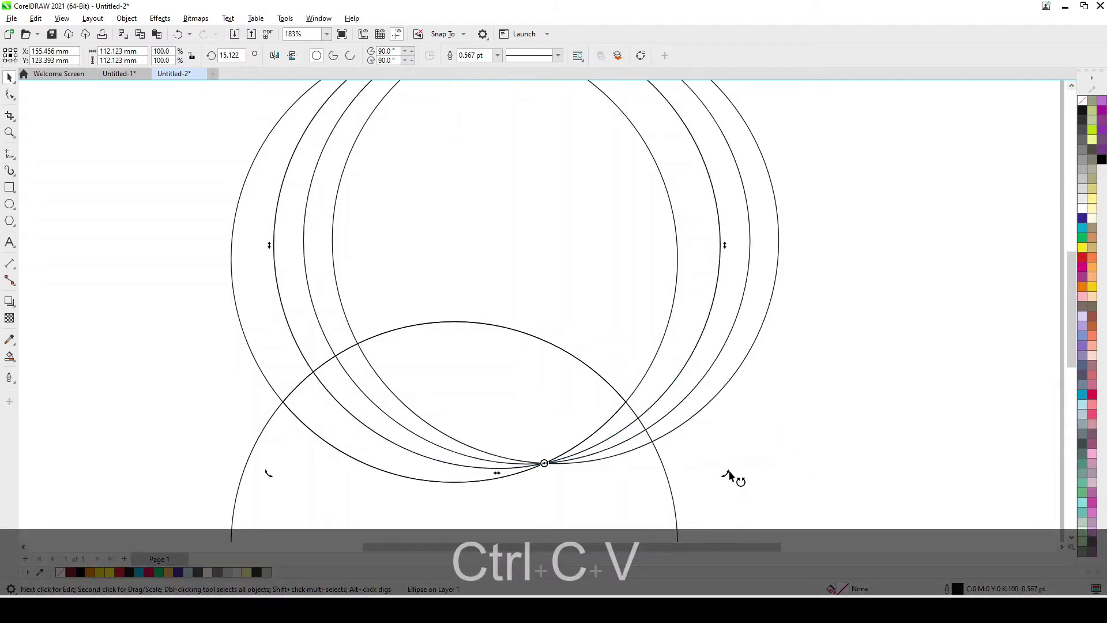
pyautogui.moveTo(728, 477); pyautogui.dragTo(738, 470)
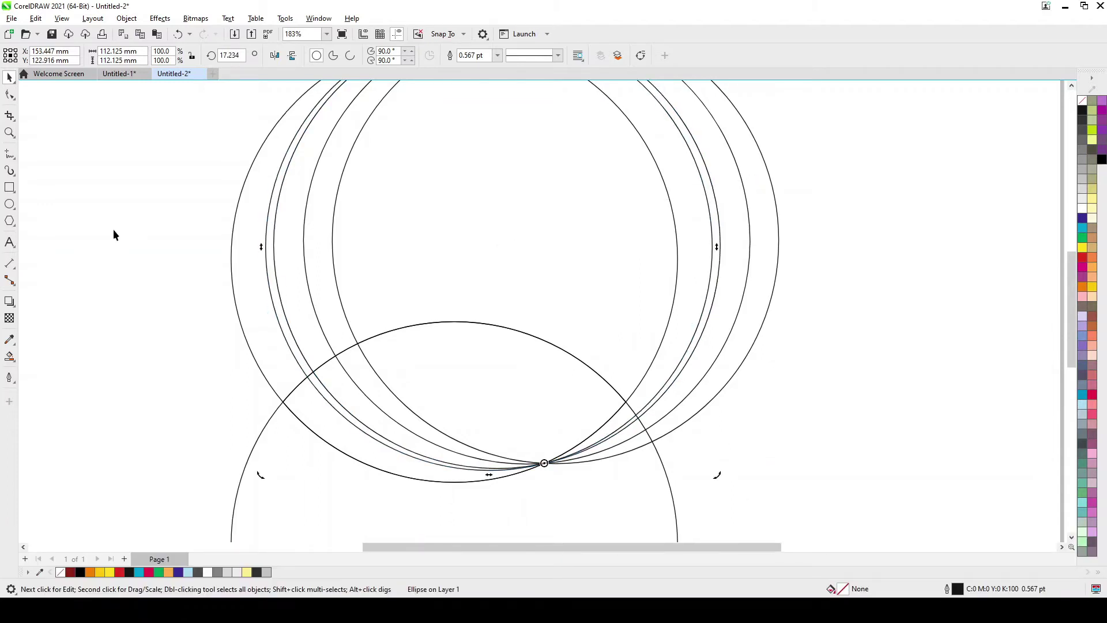
# - Create separate filled shapes from the four crescent bands on the lens's lower-left side with Smart Fill
pyautogui.click(9, 357)
pyautogui.click(327, 407)
pyautogui.click(332, 399)
pyautogui.click(365, 370)
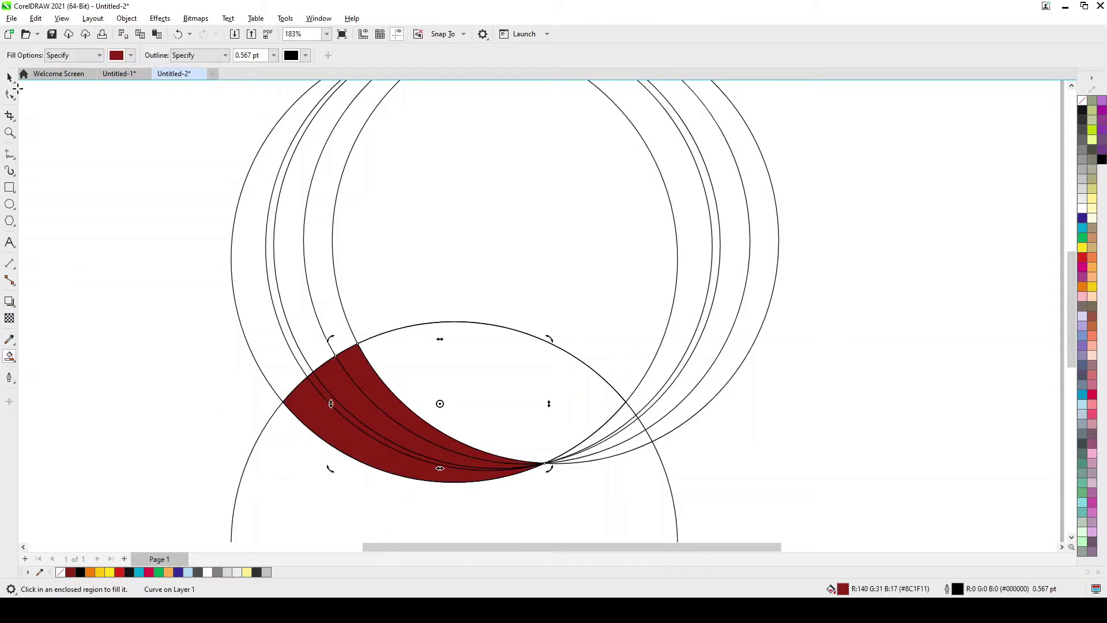
# - Recolour the four crescent bands solid orange
pyautogui.click(10, 76)
pyautogui.moveTo(132, 247); pyautogui.dragTo(516, 505)
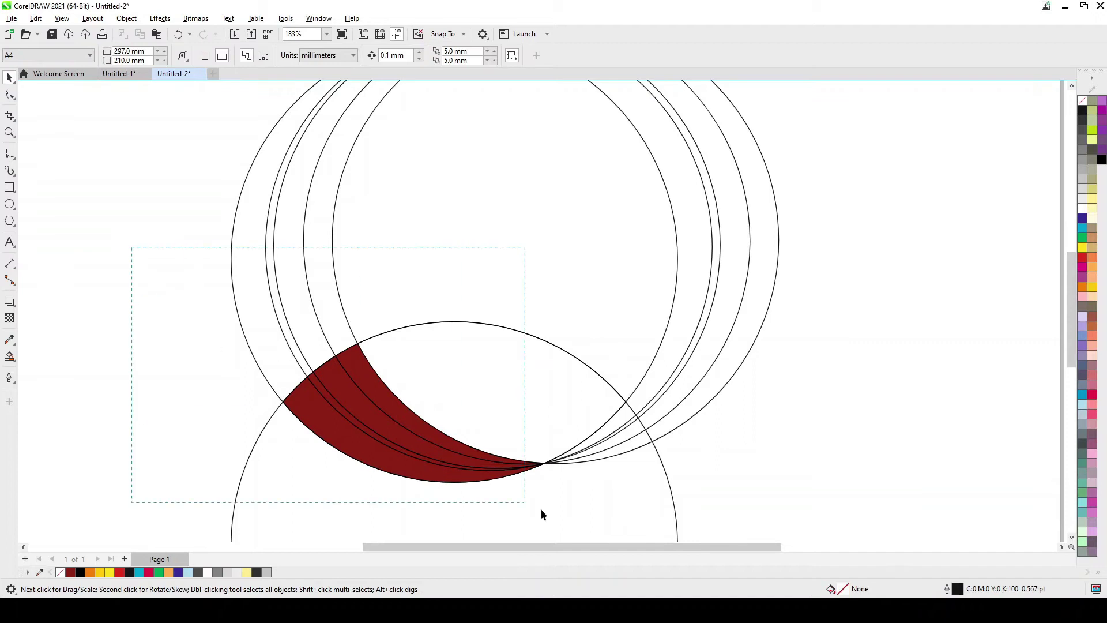
pyautogui.click(1082, 297)
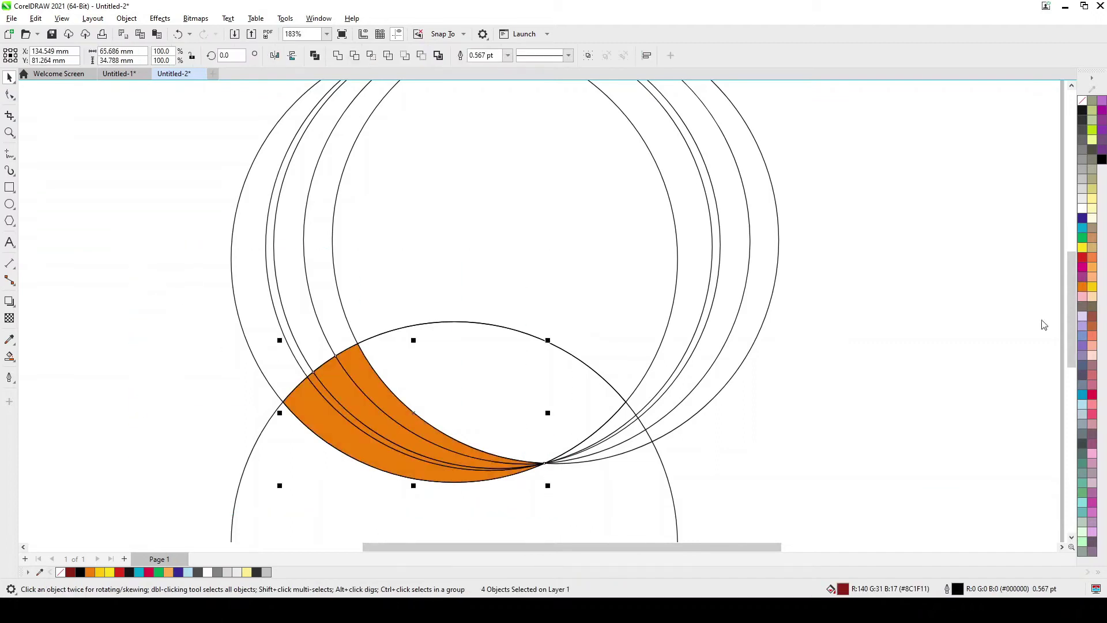
# - Give the outermost crescent band a fountain fill from orange at its tapered tip to yellow at its wide end
pyautogui.click(316, 420)
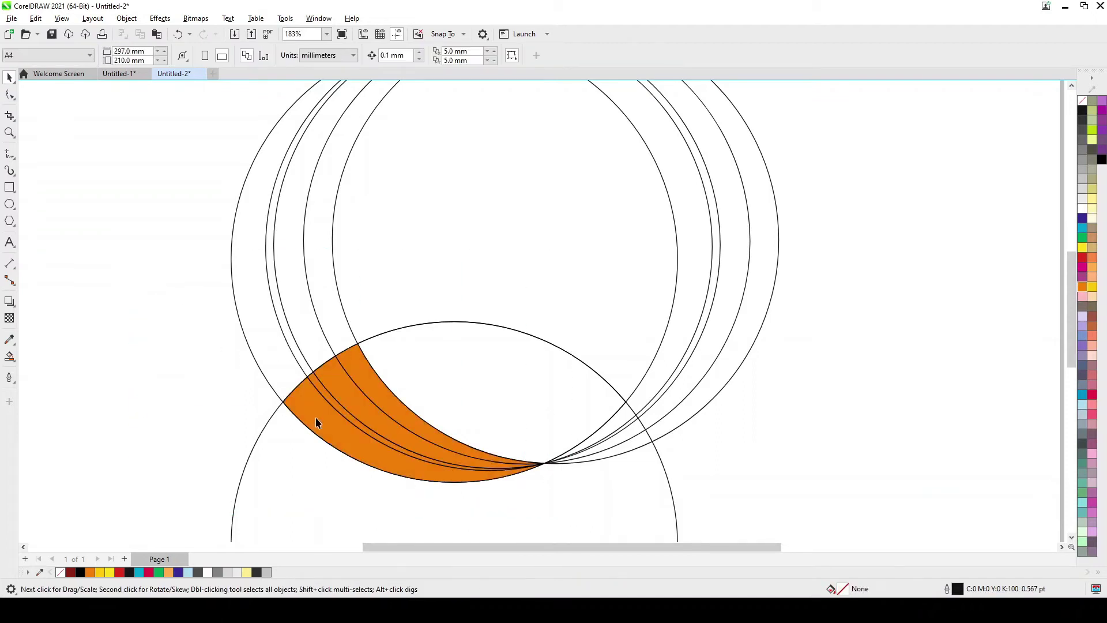
pyautogui.click(10, 357)
pyautogui.click(42, 357)
pyautogui.moveTo(506, 480); pyautogui.dragTo(296, 401)
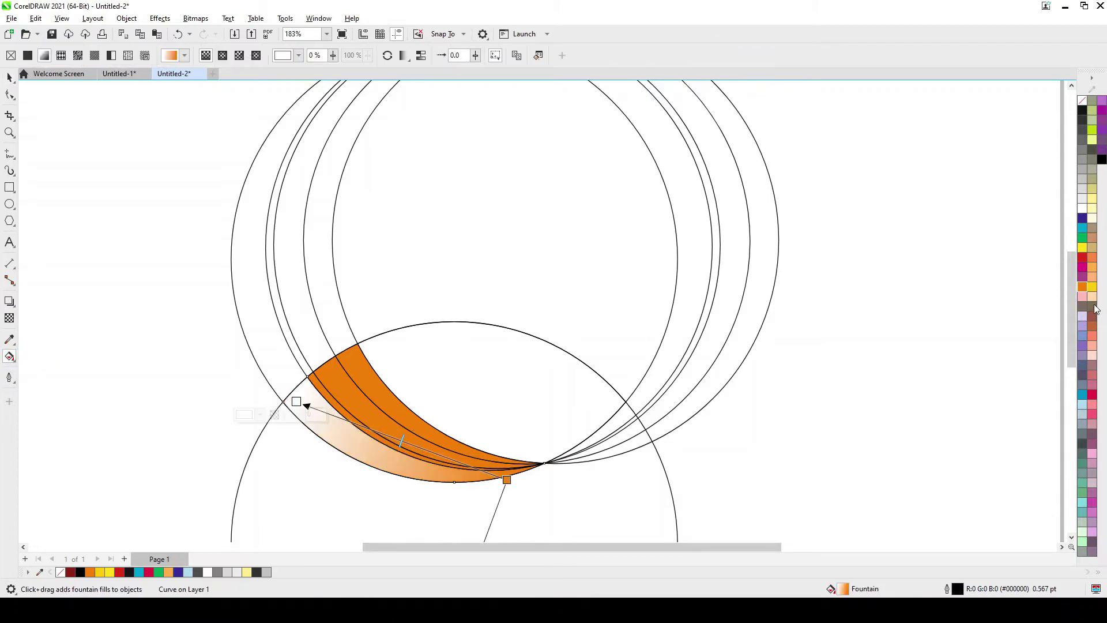
pyautogui.click(1092, 288)
# - Apply a fountain fill to the wide middle band, running from orange at the tip to crimson at the wide end
pyautogui.click(349, 403)
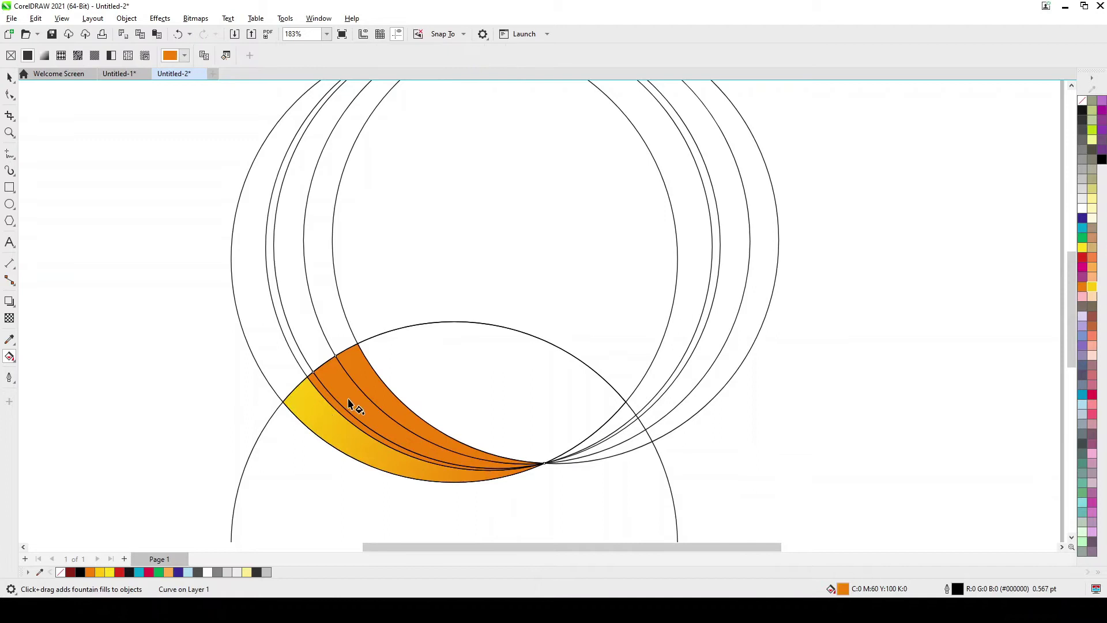
pyautogui.moveTo(511, 469); pyautogui.dragTo(326, 365)
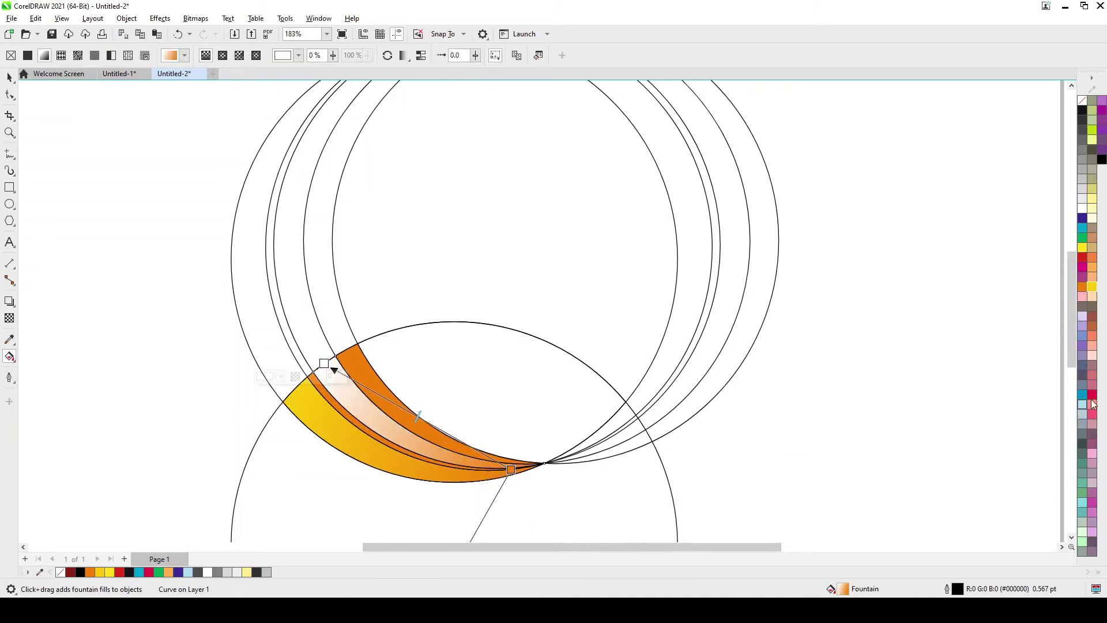
pyautogui.moveTo(910, 413); pyautogui.dragTo(325, 364)
# - Apply a fountain fill to the innermost band, running from black at the wide end to green at the tip
pyautogui.click(374, 377)
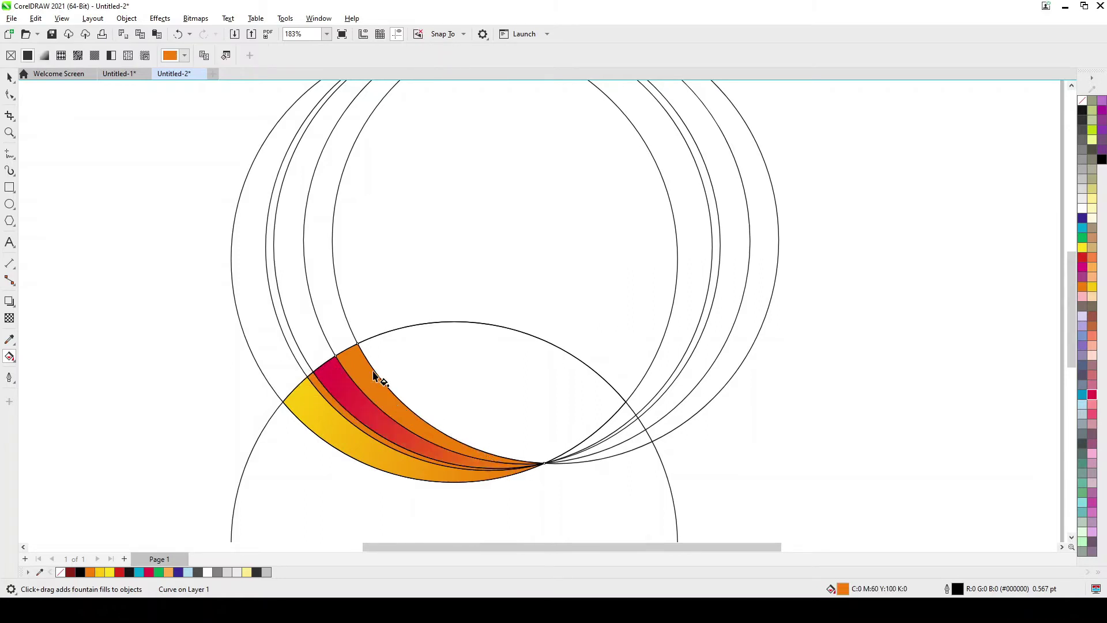
pyautogui.click(1082, 111)
pyautogui.moveTo(388, 390); pyautogui.dragTo(548, 461)
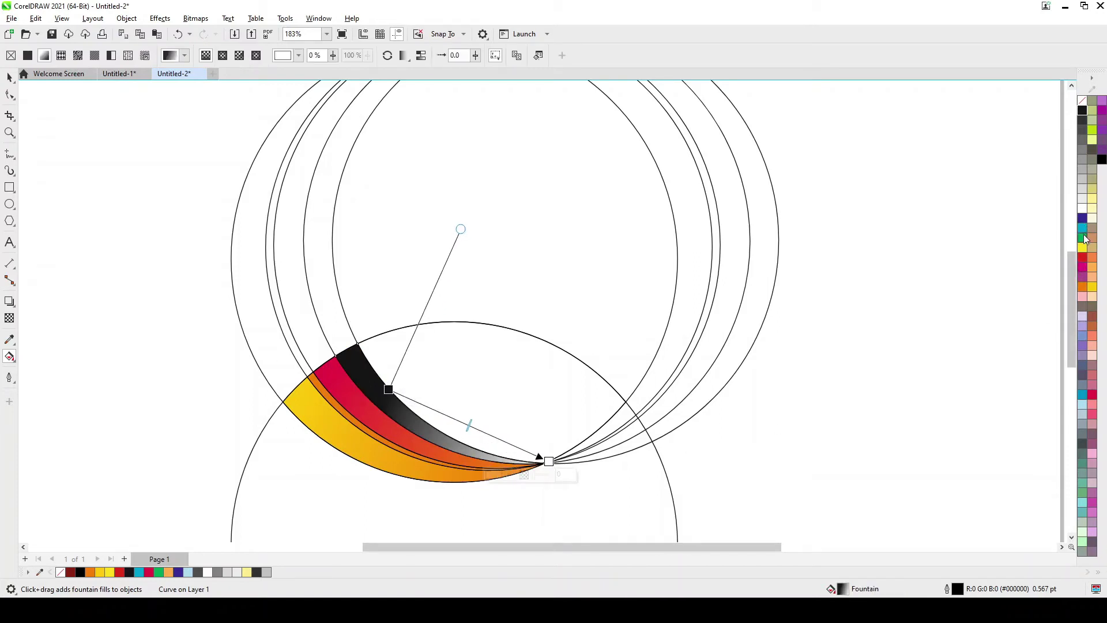
pyautogui.click(1082, 237)
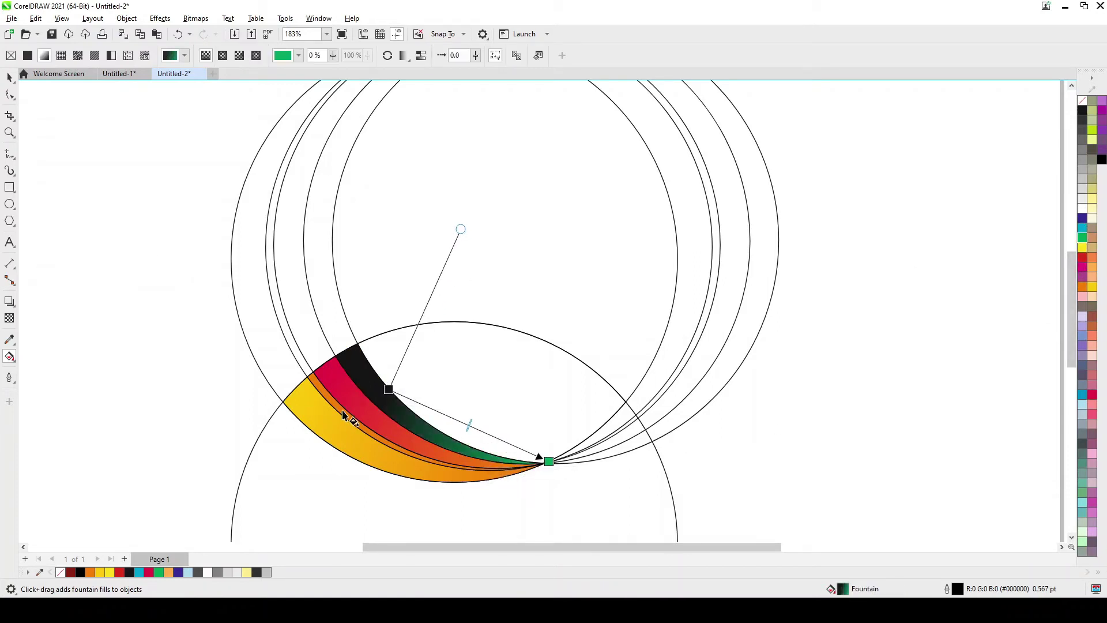
# - Apply a yellow fountain fill to the thin band and add a pale yellow node in the middle of the gradient
pyautogui.click(354, 418)
pyautogui.click(1093, 286)
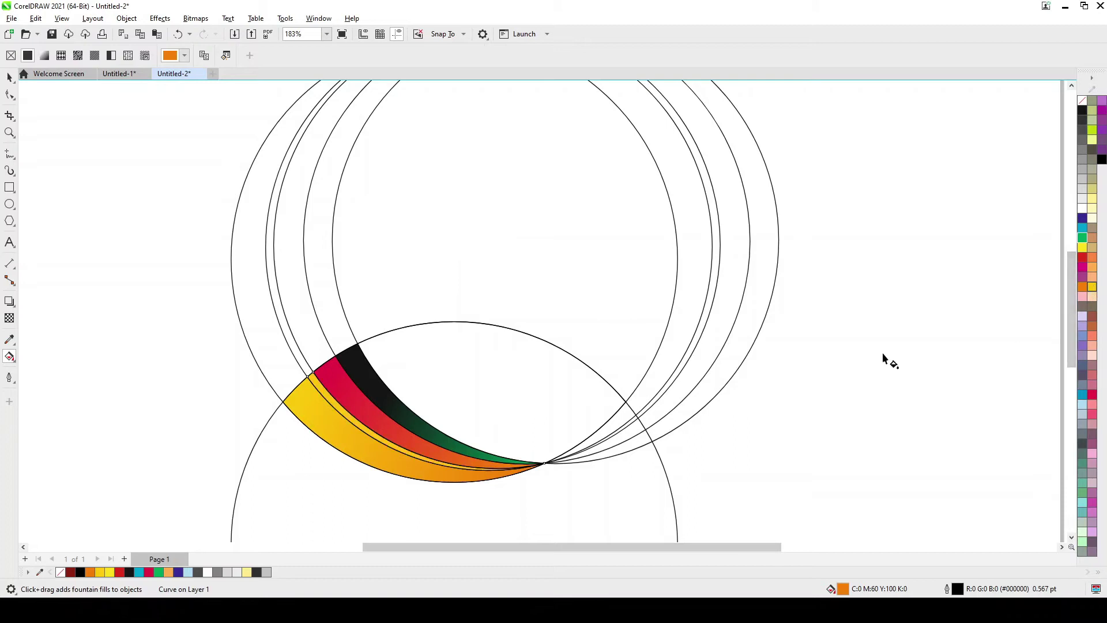
pyautogui.moveTo(345, 409); pyautogui.dragTo(455, 464)
pyautogui.click(1092, 198)
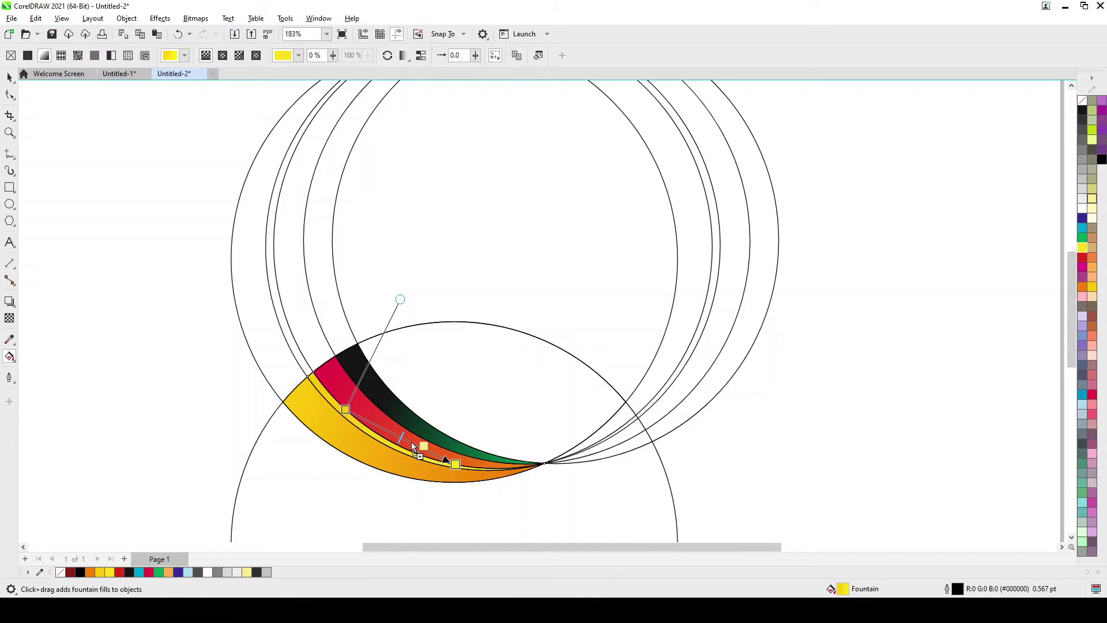
pyautogui.moveTo(408, 442); pyautogui.dragTo(408, 441)
# - Remove the outlines from the four coloured bands by setting their outline width to None
pyautogui.click(9, 77)
pyautogui.moveTo(125, 205); pyautogui.dragTo(611, 497)
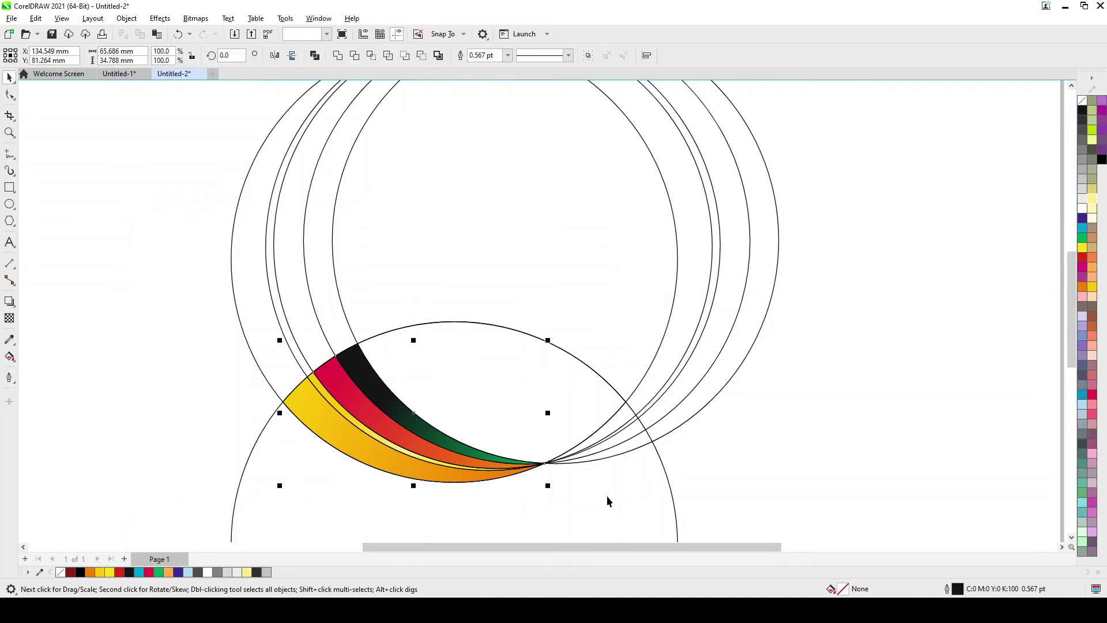
pyautogui.click(507, 56)
pyautogui.click(493, 70)
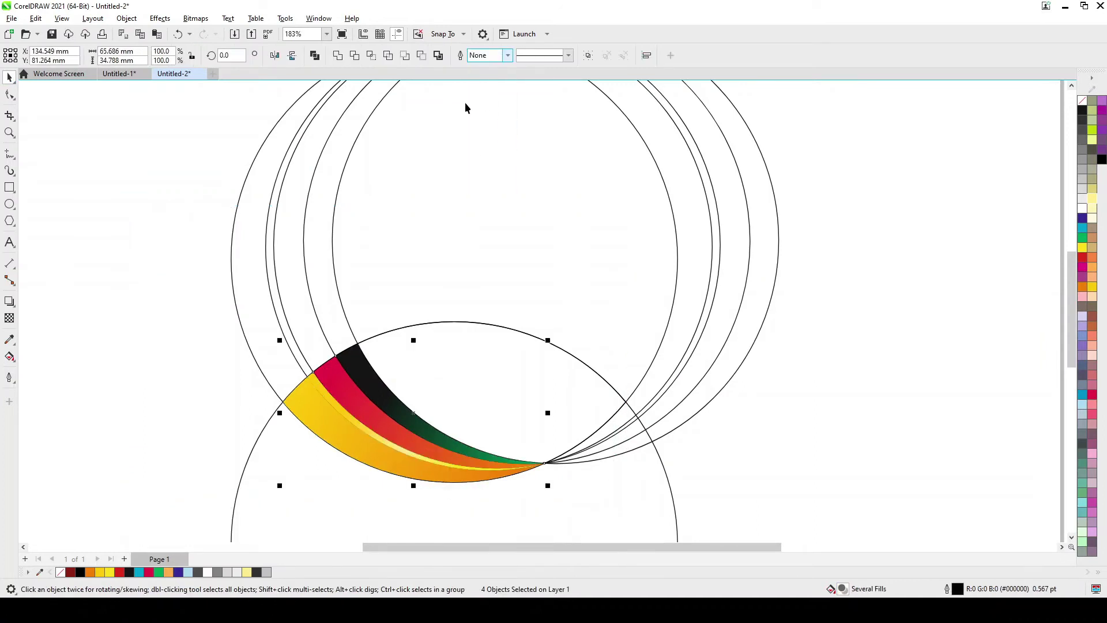
# - Delete the offset circle and its rotated copies, keeping the two original circles and the coloured bands
pyautogui.click(420, 282)
pyautogui.press('Delete')
pyautogui.click(432, 271)
pyautogui.press('Delete')
pyautogui.click(432, 269)
pyautogui.press('Delete')
pyautogui.press('Delete')
# - Duplicate the lens and its coloured bands, and mirror the copy vertically and horizontally to form the opposite side of the eye
pyautogui.moveTo(354, 427); pyautogui.dragTo(649, 537)
pyautogui.hotkey('ctrl', 'c')
pyautogui.hotkey('ctrl', 'v')
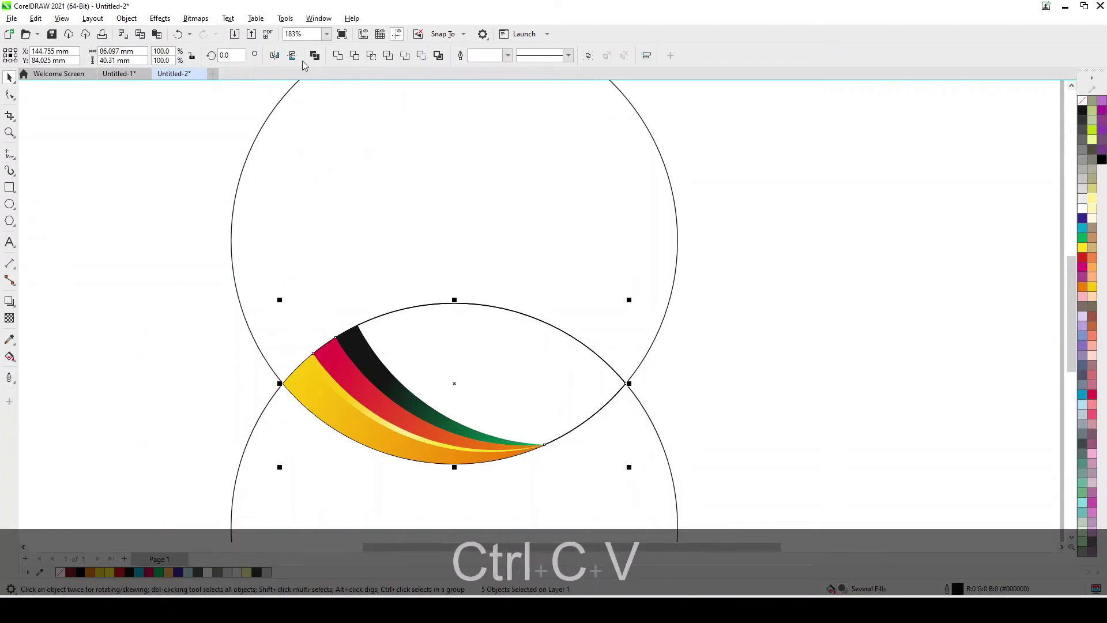
pyautogui.click(292, 56)
pyautogui.click(275, 55)
pyautogui.click(759, 371)
# - Adjust the mirrored outermost band's gradient handles along the upper curve and recolour the fill from dark blue to crimson
pyautogui.click(617, 378)
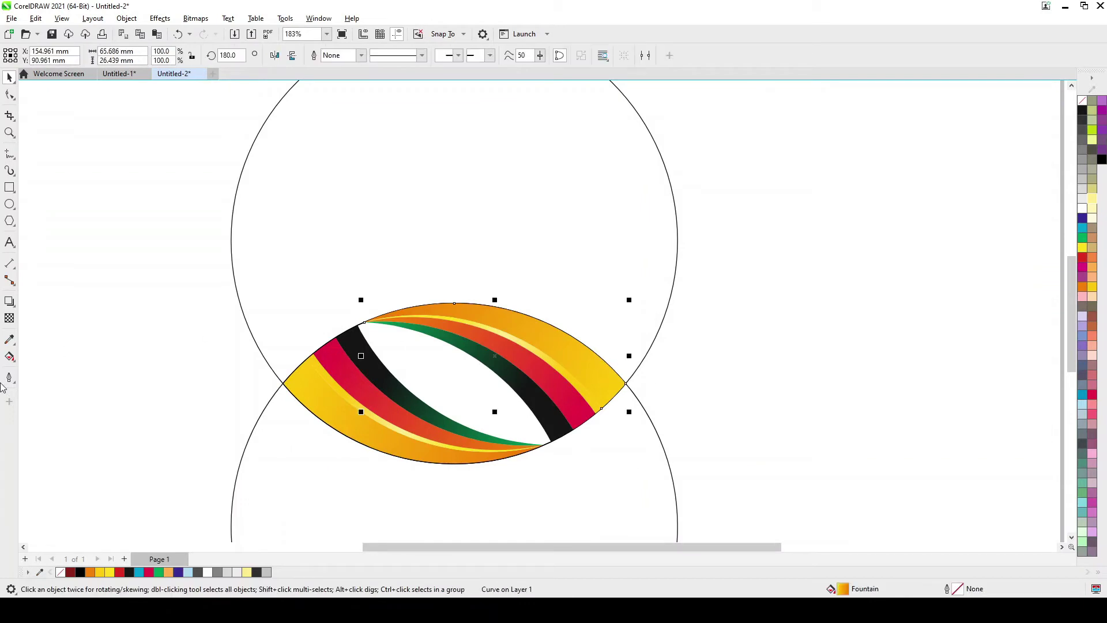
pyautogui.click(10, 357)
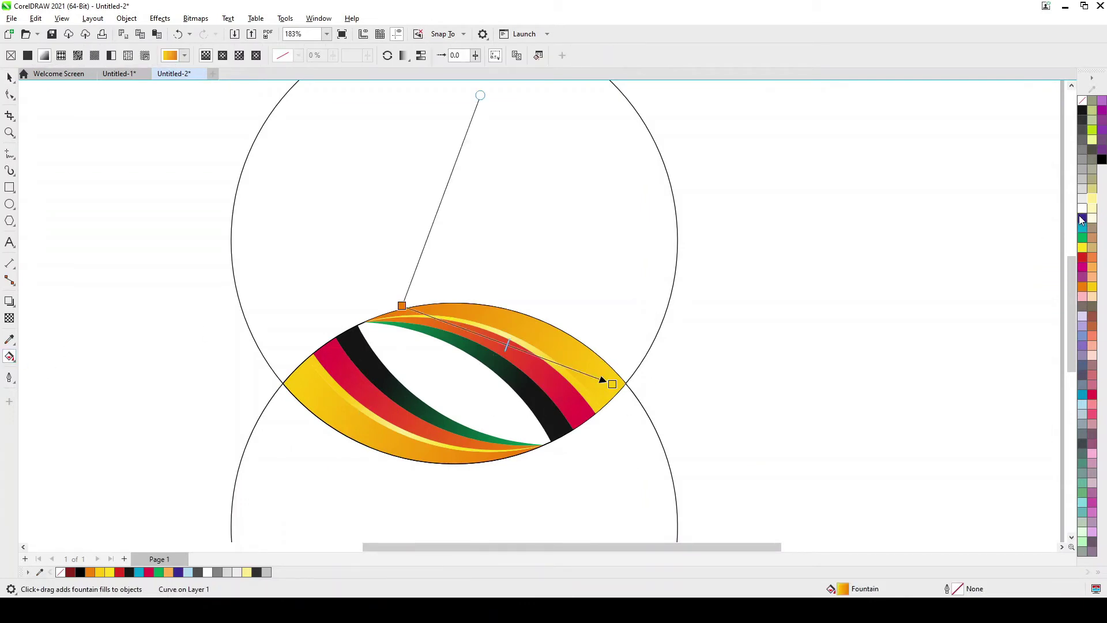
pyautogui.moveTo(406, 310); pyautogui.dragTo(469, 304)
pyautogui.moveTo(612, 384); pyautogui.dragTo(626, 394)
pyautogui.moveTo(1092, 401); pyautogui.dragTo(627, 394)
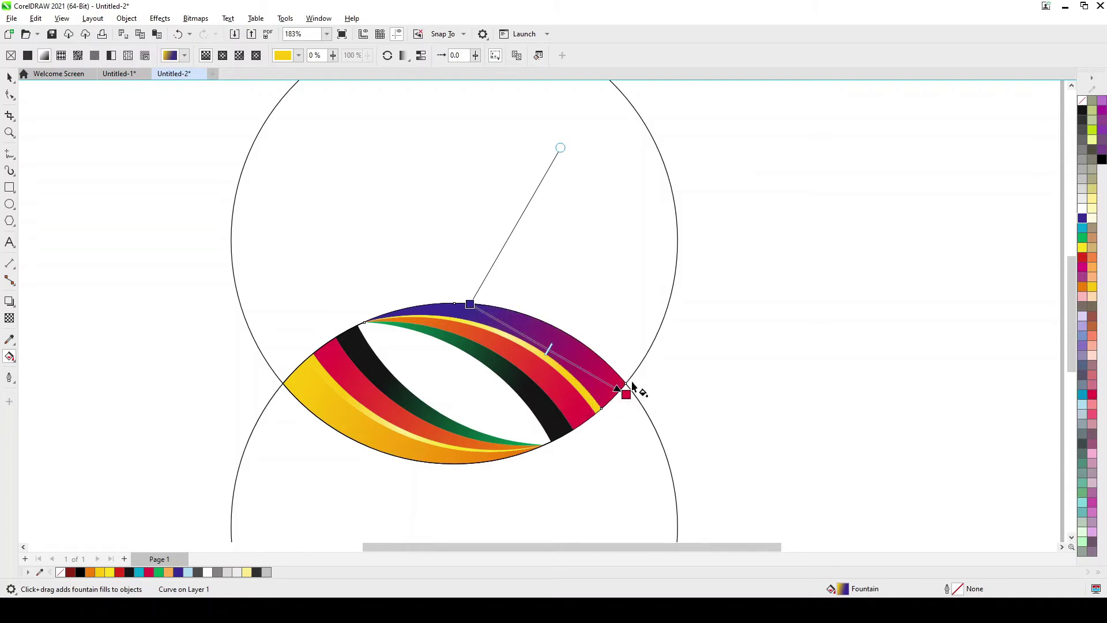
# - Recolour the mirrored wide middle band's gradient from light turquoise to lime green, moving its start node further along the curve
pyautogui.click(558, 385)
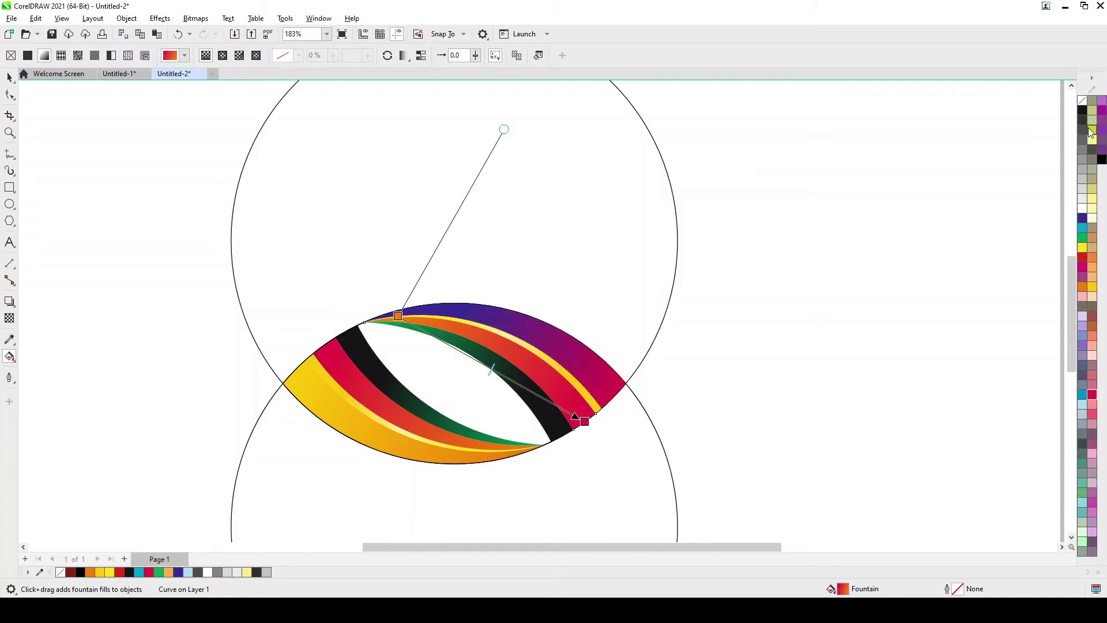
pyautogui.moveTo(755, 298); pyautogui.dragTo(592, 424)
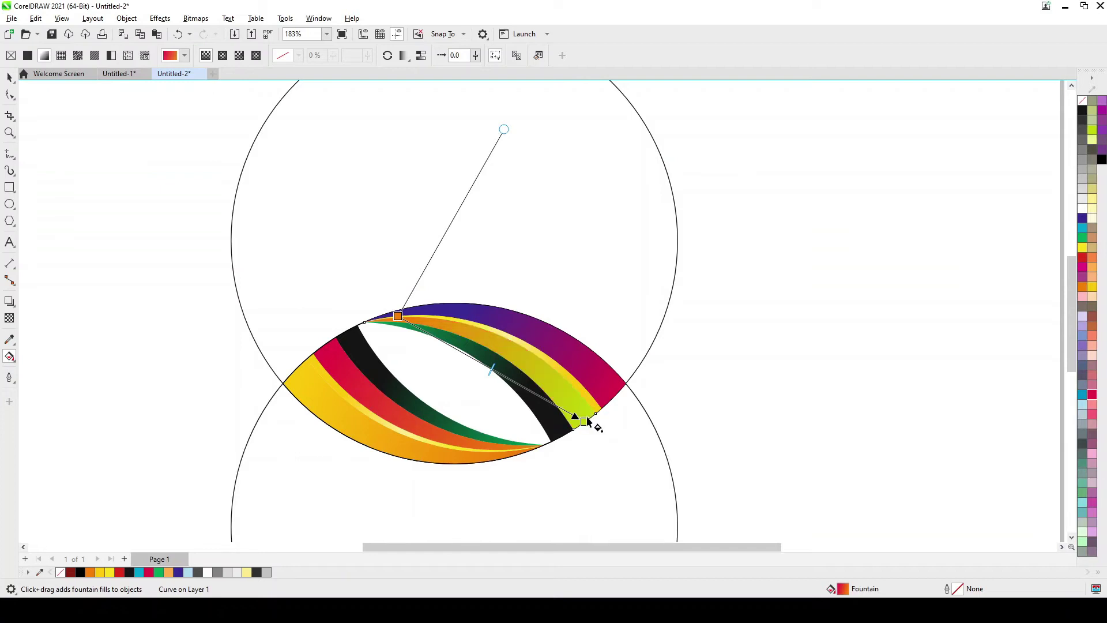
pyautogui.moveTo(398, 315); pyautogui.dragTo(429, 315)
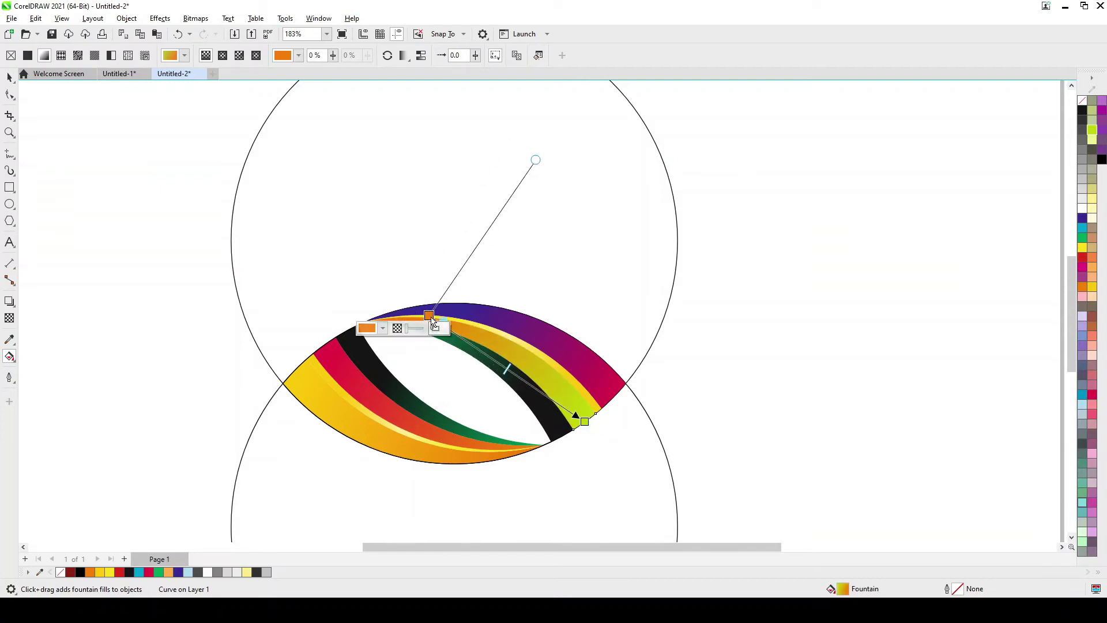
pyautogui.moveTo(432, 323); pyautogui.dragTo(429, 316)
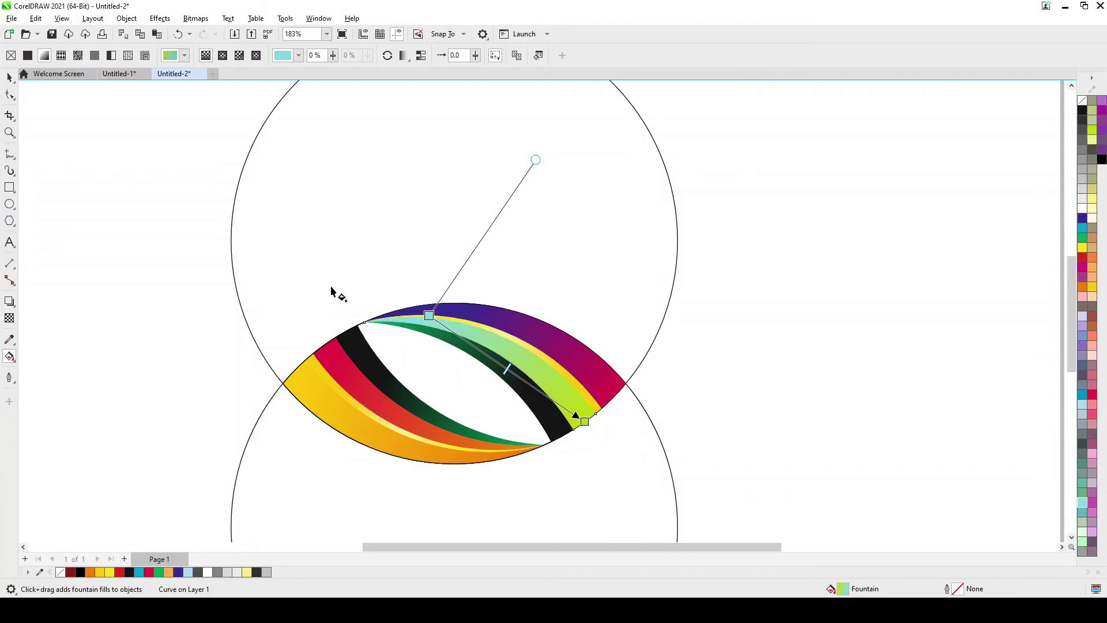
# - Fill the mirrored innermost band with solid black
pyautogui.click(10, 81)
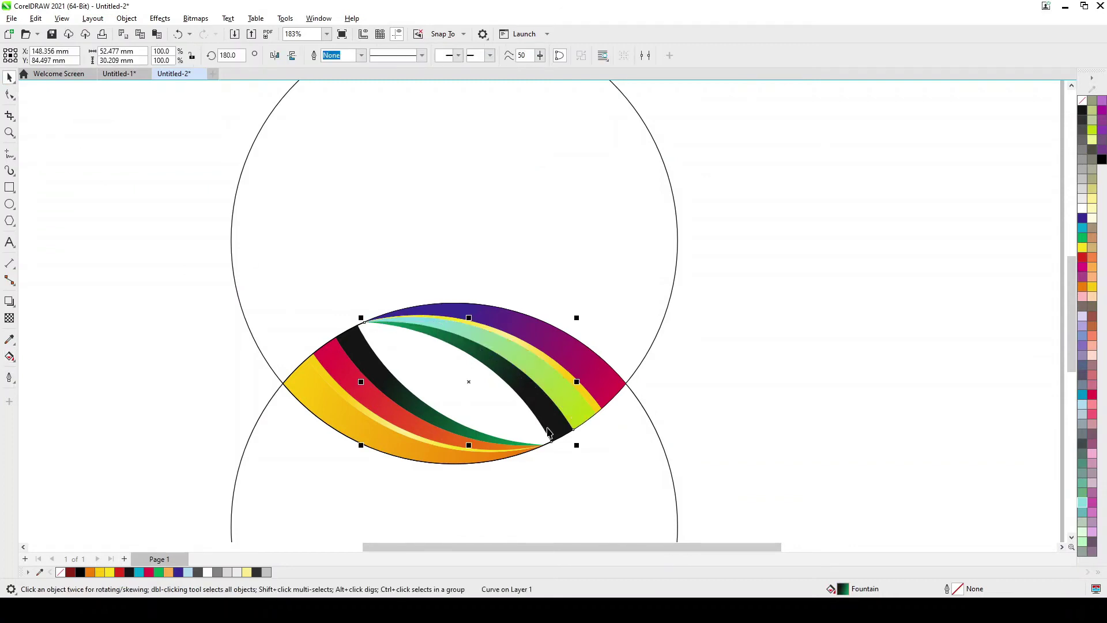
pyautogui.click(1084, 120)
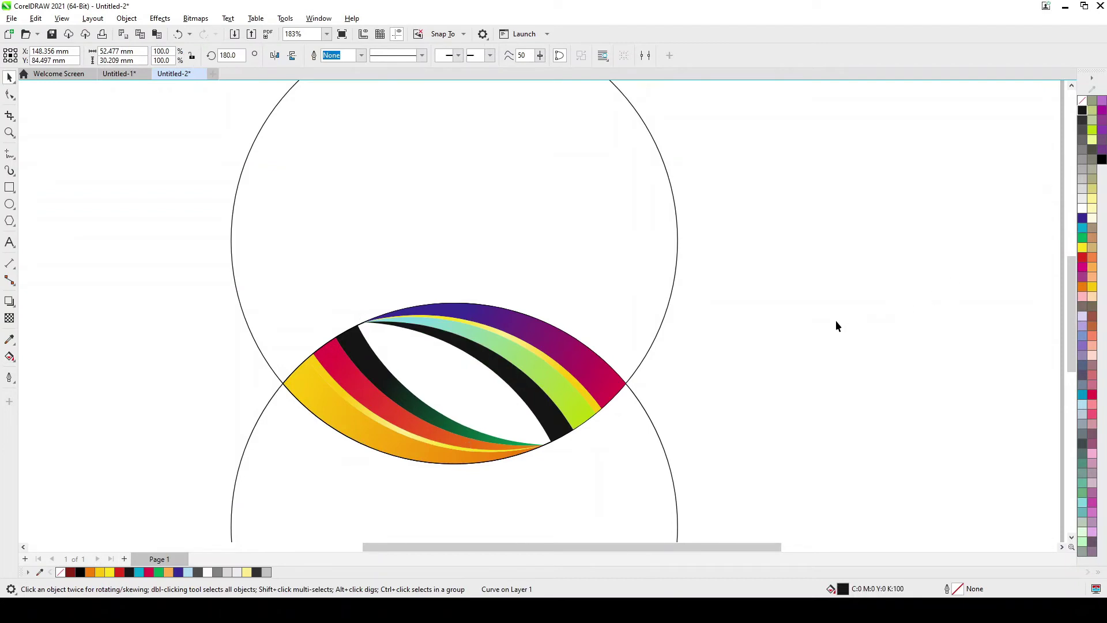
pyautogui.click(875, 326)
# - Draw a circle about 20.6 mm in diameter inside the eye opening and move it to the centre of the lens
pyautogui.click(9, 204)
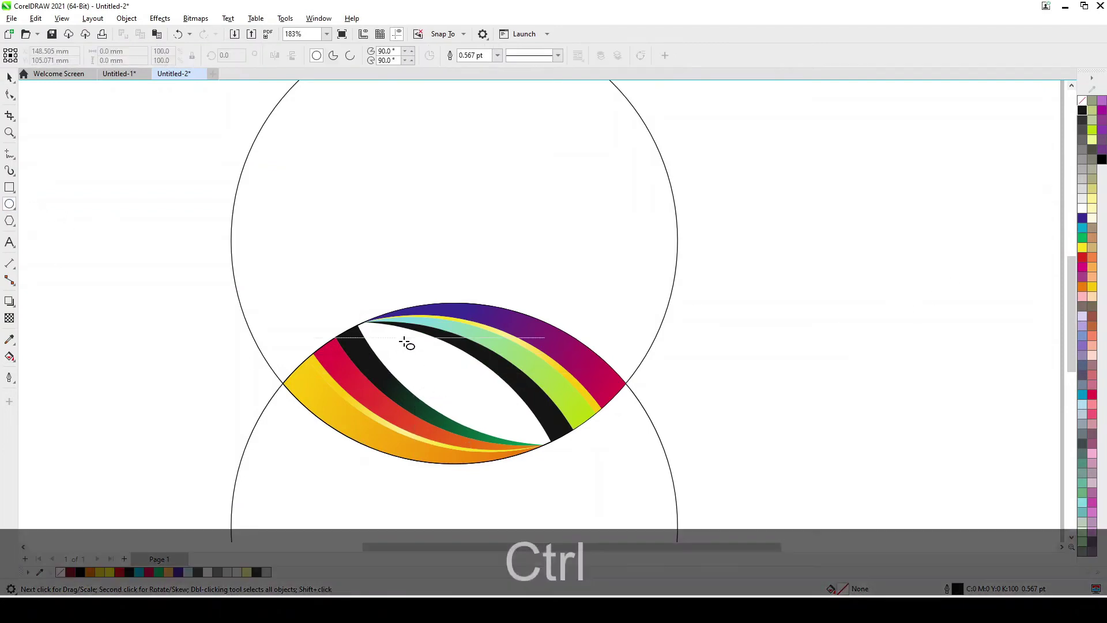
pyautogui.moveTo(406, 339); pyautogui.dragTo(489, 421)
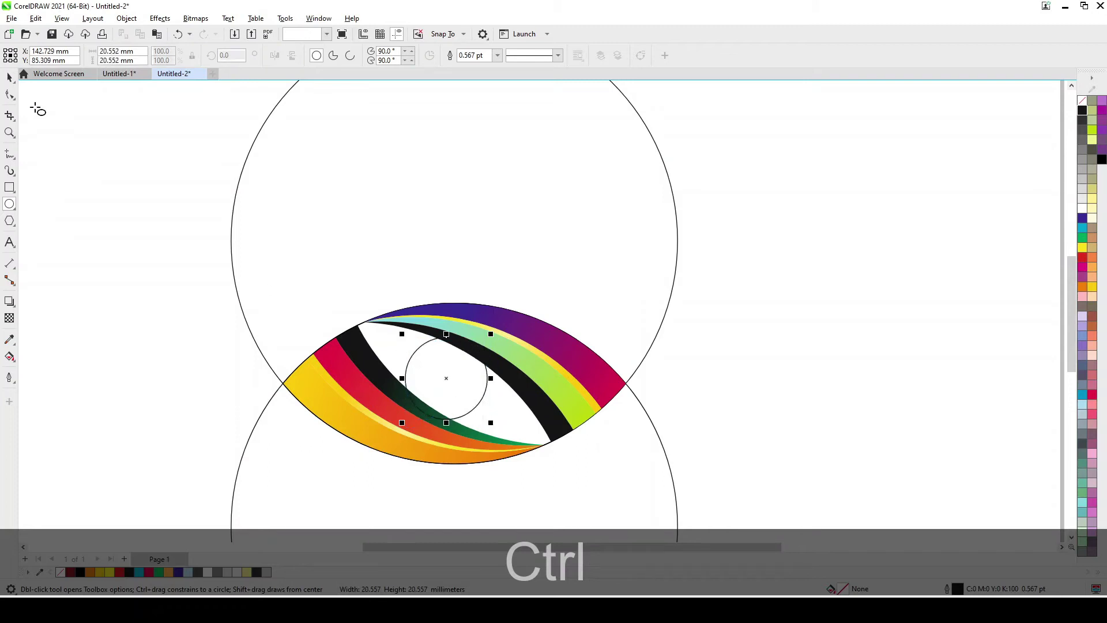
pyautogui.press('space')
pyautogui.moveTo(457, 383); pyautogui.dragTo(470, 392)
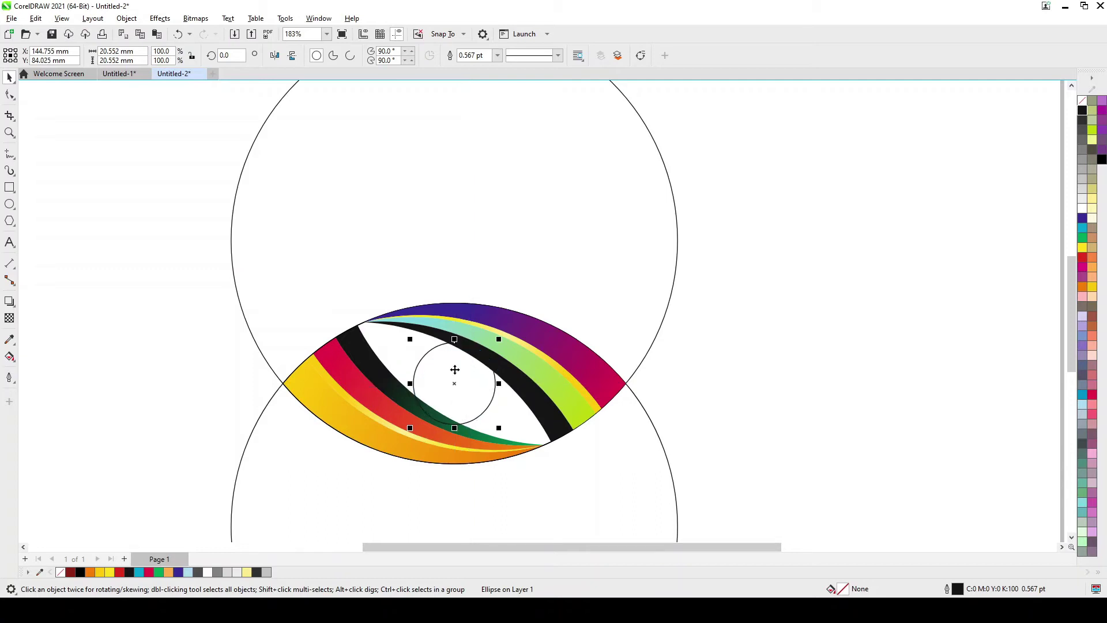
# - Fill the centre circle with a gradient from cyan near its lower edge to dark blue at its upper edge, and remove its outline
pyautogui.click(1082, 228)
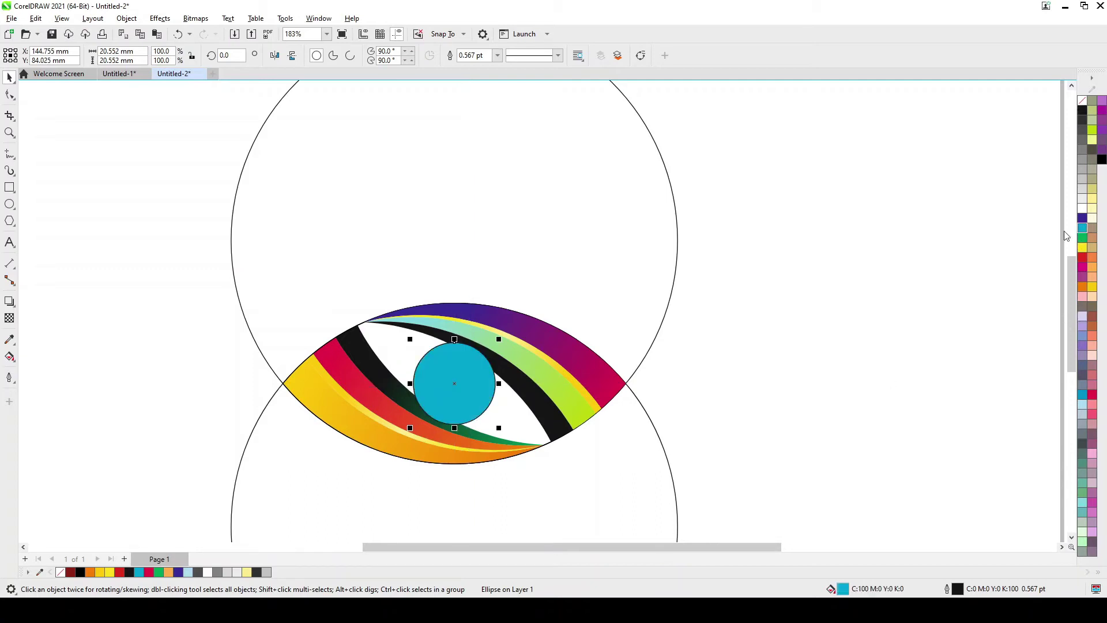
pyautogui.click(11, 358)
pyautogui.moveTo(447, 407); pyautogui.dragTo(477, 338)
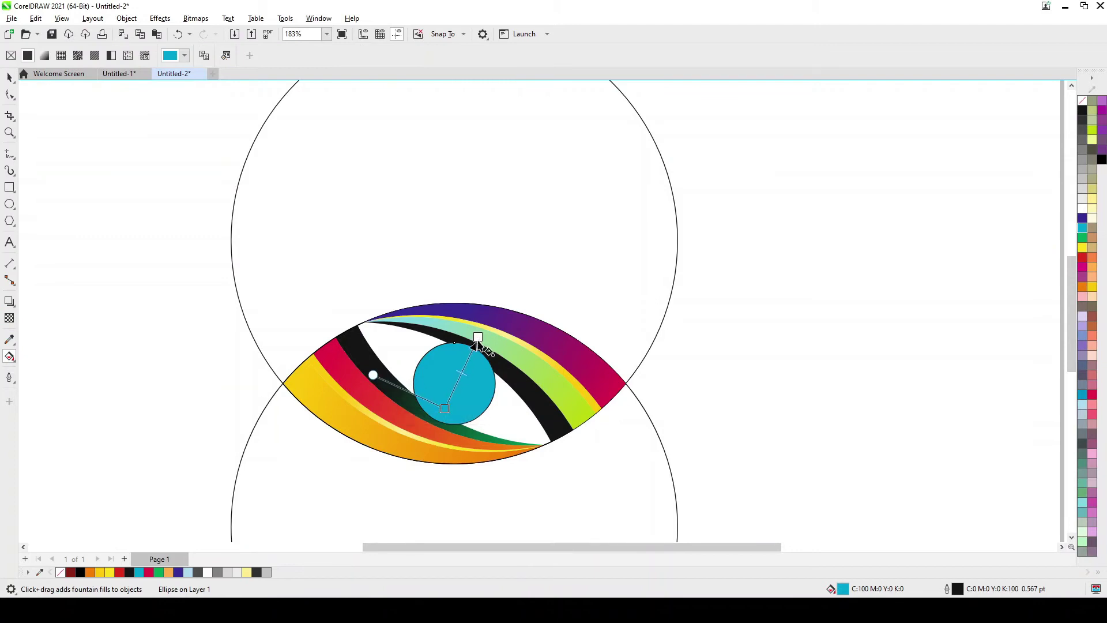
pyautogui.click(1083, 219)
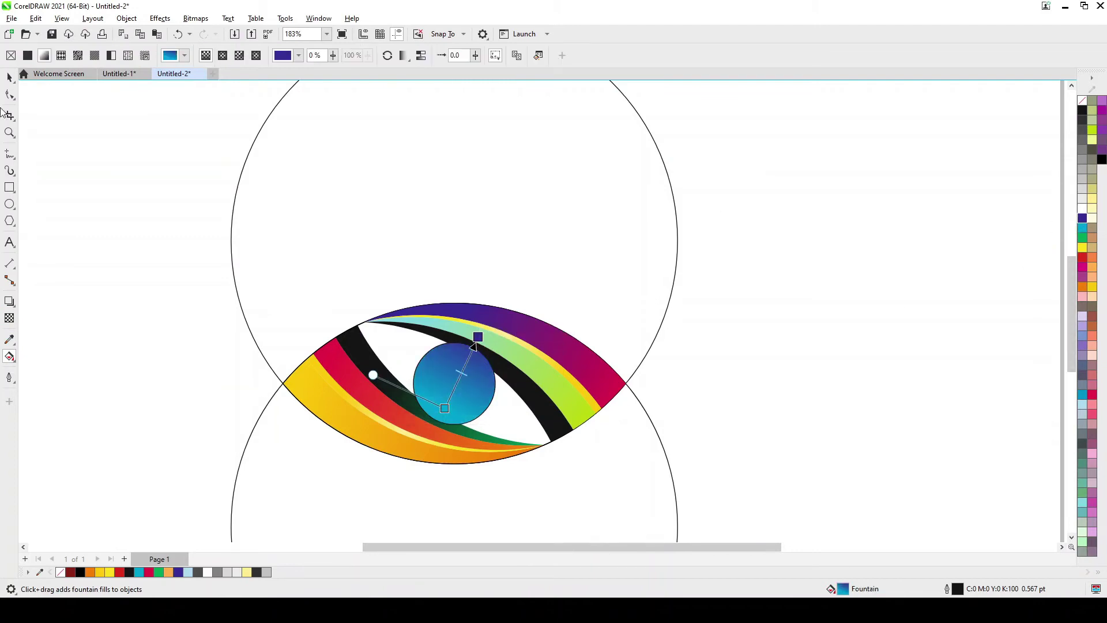
pyautogui.click(9, 78)
pyautogui.click(497, 55)
pyautogui.click(468, 65)
# - Duplicate the iris circle in place, shrink the copy about its centre to about 16.5 mm and fill it light blue
pyautogui.hotkey('ctrl', 'c')
pyautogui.hotkey('ctrl', 'v')
pyautogui.scroll(2, 470, 374)
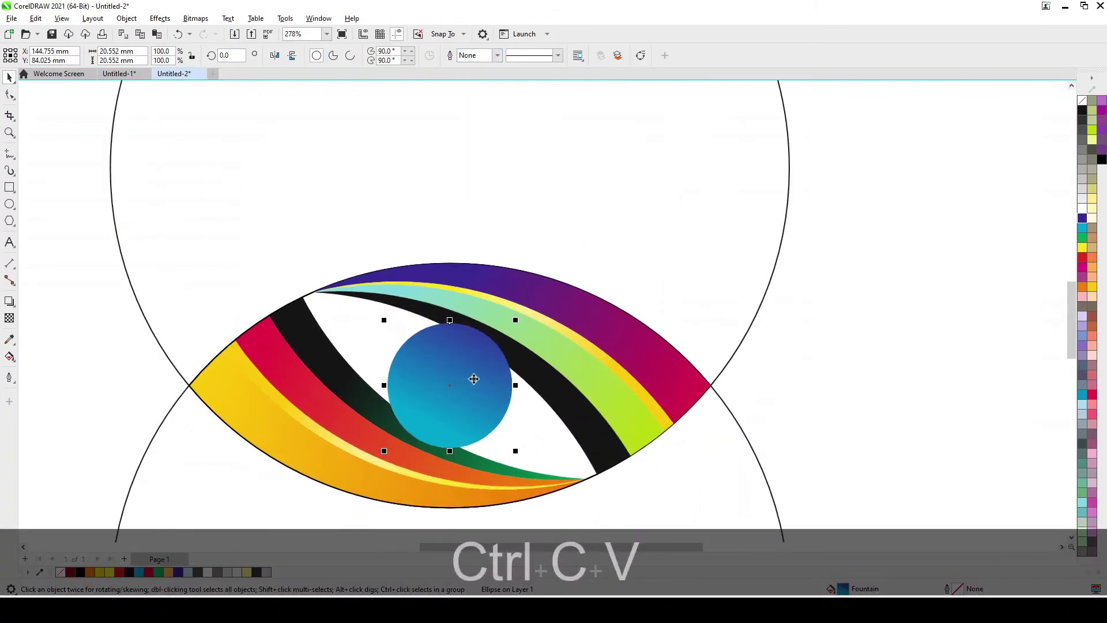
pyautogui.moveTo(518, 322); pyautogui.dragTo(515, 335)
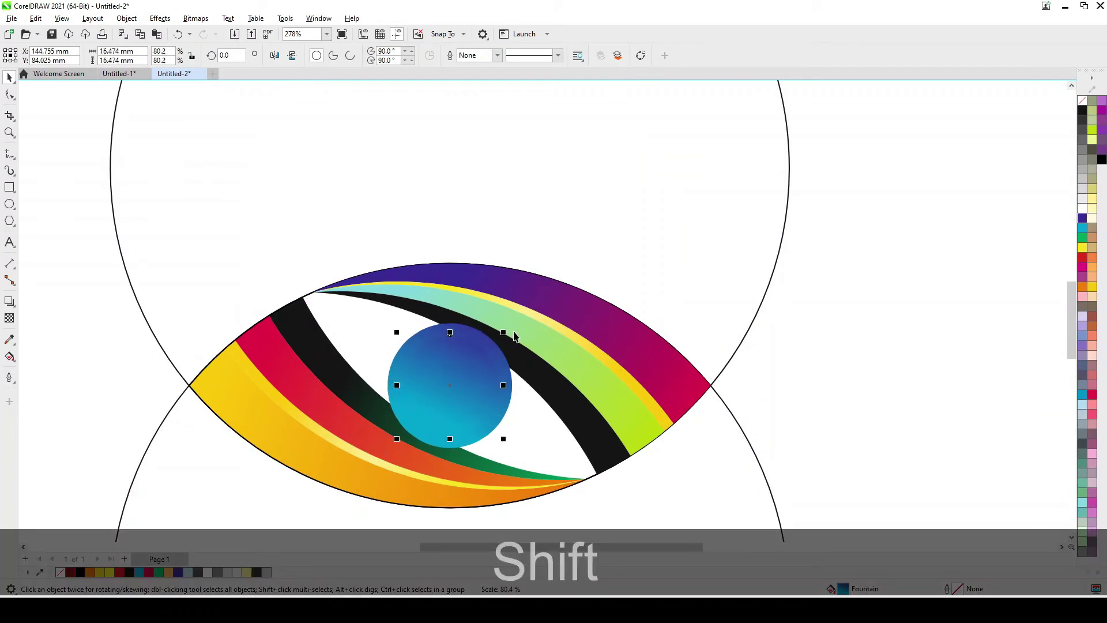
pyautogui.click(1082, 406)
# - Give the inner circle a light blue to dark blue gradient, extending its end node up to the eye's upper edge
pyautogui.click(9, 358)
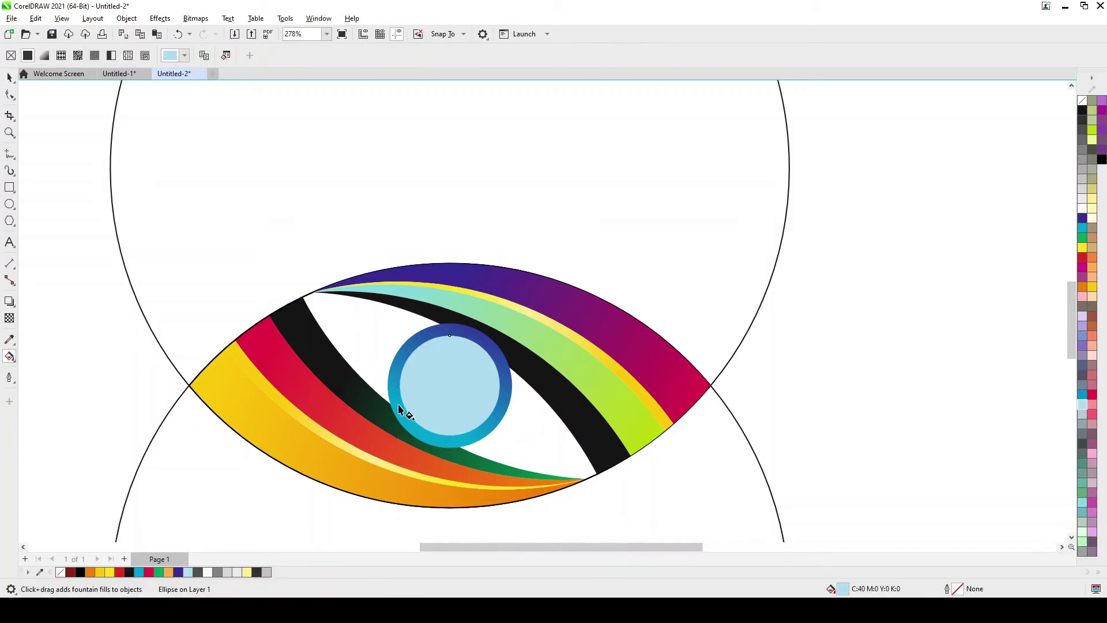
pyautogui.moveTo(425, 403); pyautogui.dragTo(491, 312)
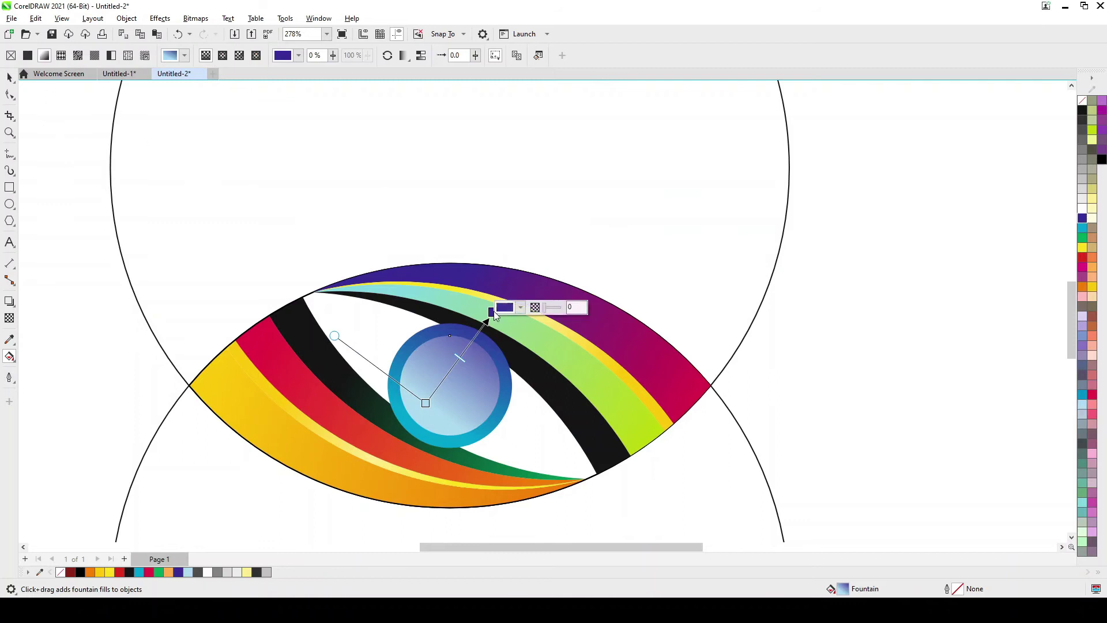
pyautogui.moveTo(493, 312); pyautogui.dragTo(518, 270)
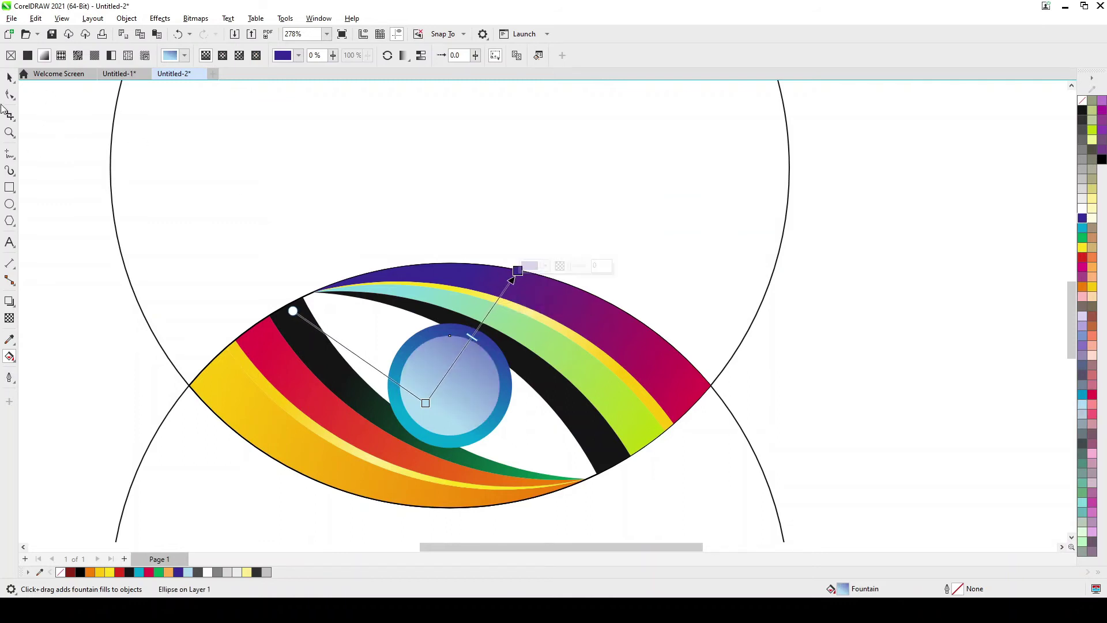
# - Create the pupil by duplicating the inner circle, shrinking the copy about its centre to about 8.2 mm and filling it 90% black
pyautogui.click(8, 79)
pyautogui.hotkey('ctrl', 'c')
pyautogui.hotkey('ctrl', 'v')
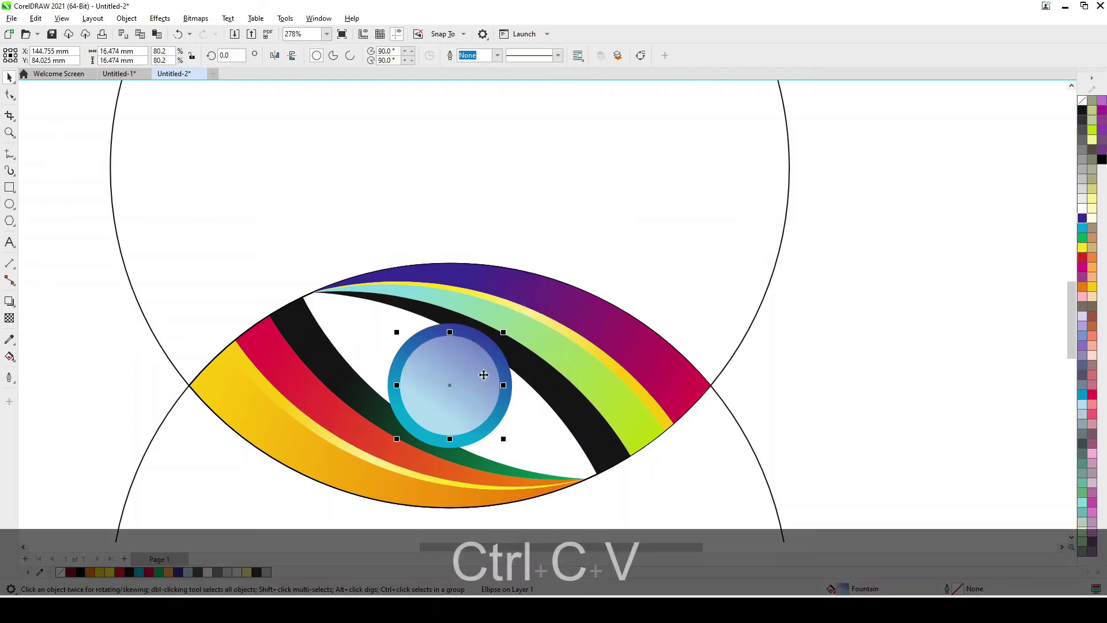
pyautogui.moveTo(505, 335); pyautogui.dragTo(492, 358)
pyautogui.click(1082, 136)
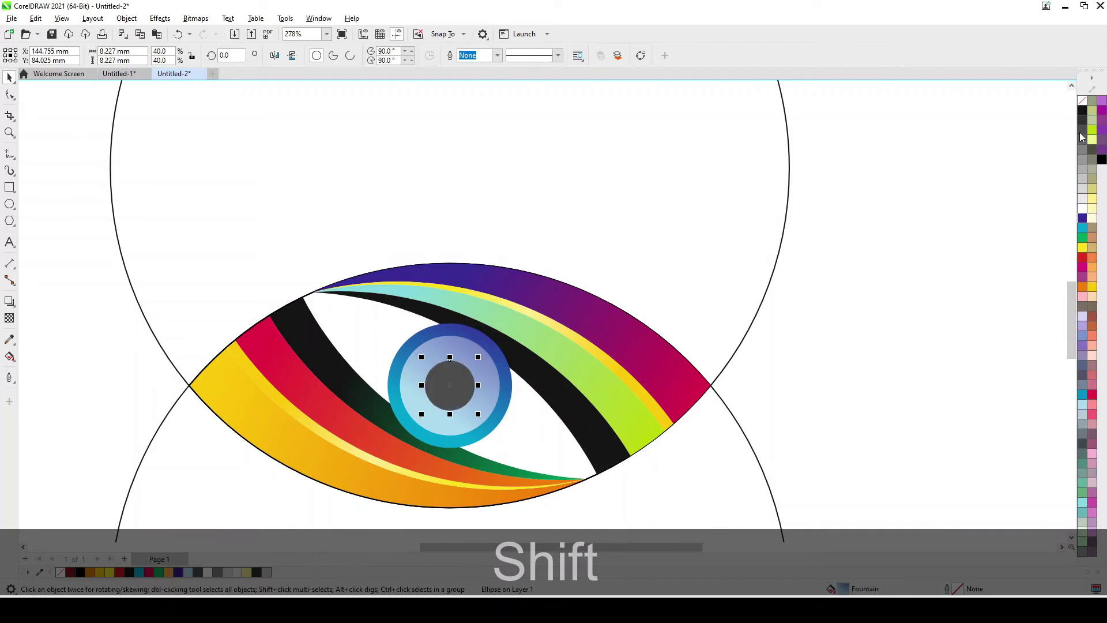
pyautogui.click(1084, 120)
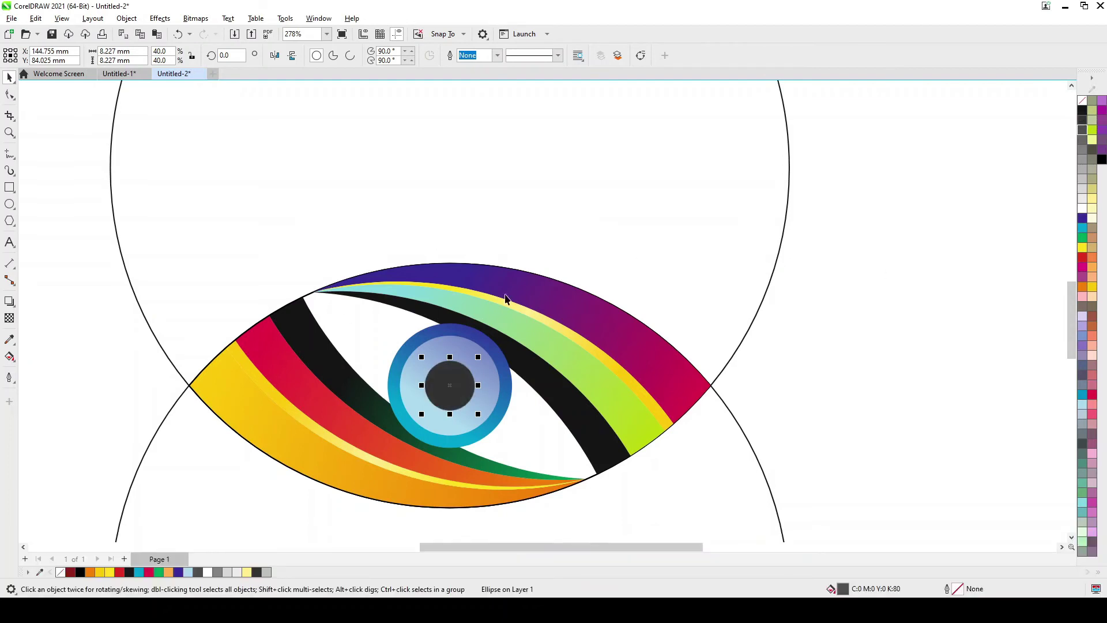
# - Duplicate the pupil as a white highlight about 2.9 mm in diameter at the iris's upper-left edge
pyautogui.hotkey('ctrl', 'c')
pyautogui.hotkey('ctrl', 'v')
pyautogui.moveTo(446, 376); pyautogui.dragTo(435, 350)
pyautogui.scroll(1, 411, 351)
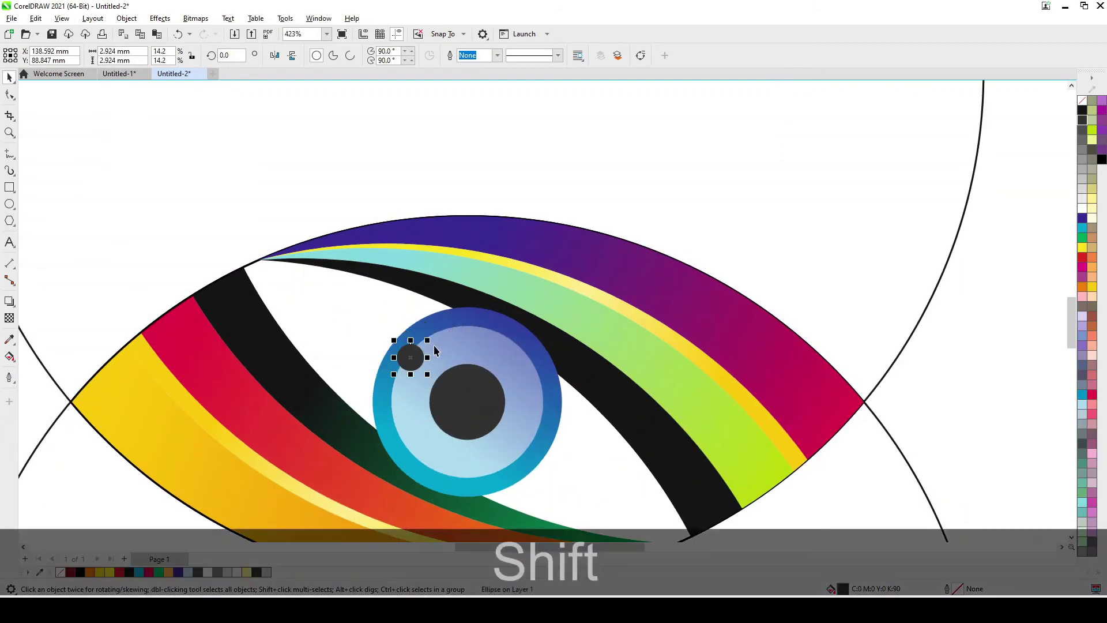
pyautogui.click(1083, 212)
# - Duplicate the white highlight as a smaller one about 1.5 mm in diameter just below it on the iris's edge
pyautogui.hotkey('ctrl', 'c')
pyautogui.hotkey('ctrl', 'v')
pyautogui.moveTo(408, 358); pyautogui.dragTo(397, 390)
pyautogui.scroll(2, 397, 388)
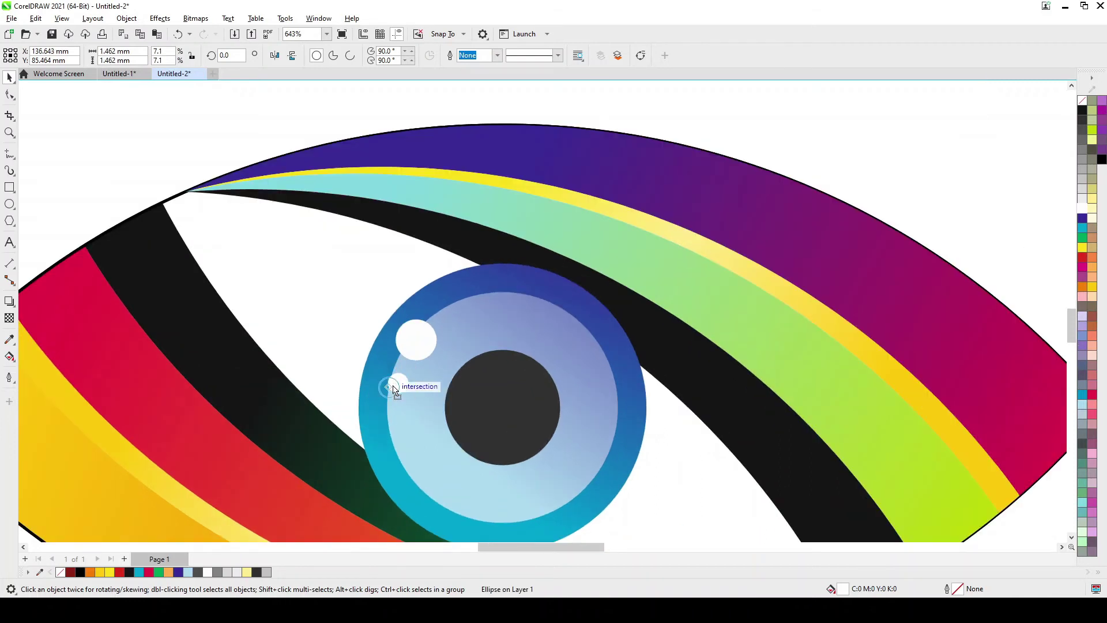
# - Delete the two large construction circles around the eye
pyautogui.scroll(-3, 394, 391)
pyautogui.click(379, 252)
pyautogui.press('Delete')
pyautogui.click(323, 465)
pyautogui.press('Delete')
# - Bring the upper black band to the front and apply a gradient transparency that fades it towards its upper-left tip
pyautogui.click(496, 398)
pyautogui.hotkey('shift', 'pageup')
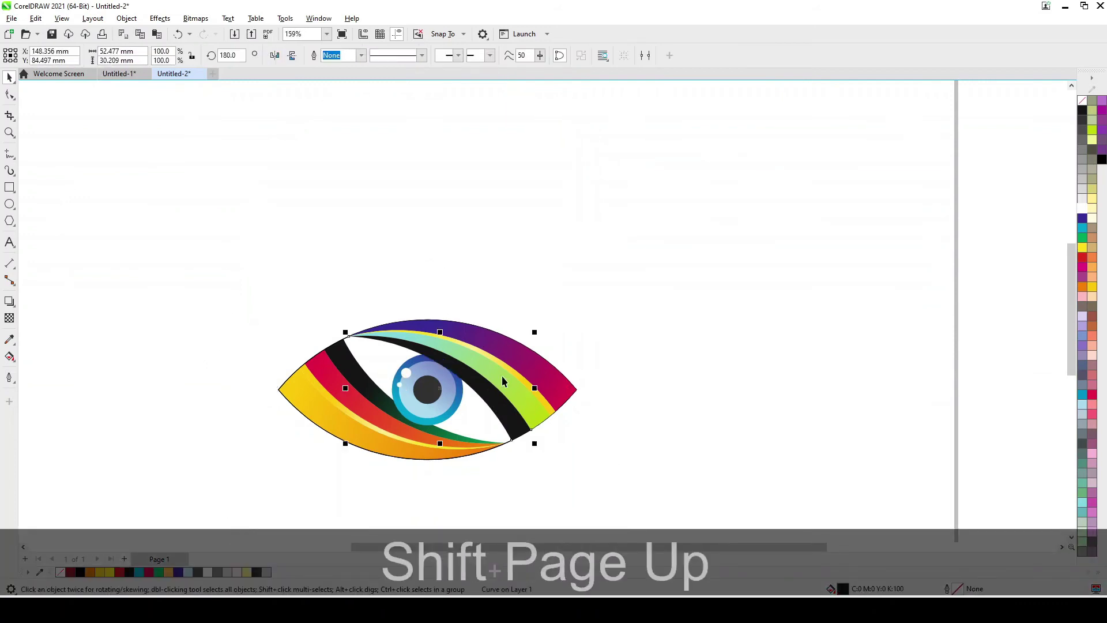
pyautogui.click(9, 319)
pyautogui.moveTo(516, 433); pyautogui.dragTo(372, 318)
pyautogui.click(10, 77)
pyautogui.click(546, 210)
# - Group the iris circles and highlights, and trim the group with the upper black band
pyautogui.moveTo(489, 459); pyautogui.dragTo(383, 345)
pyautogui.hotkey('ctrl', 'g')
pyautogui.click(552, 473)
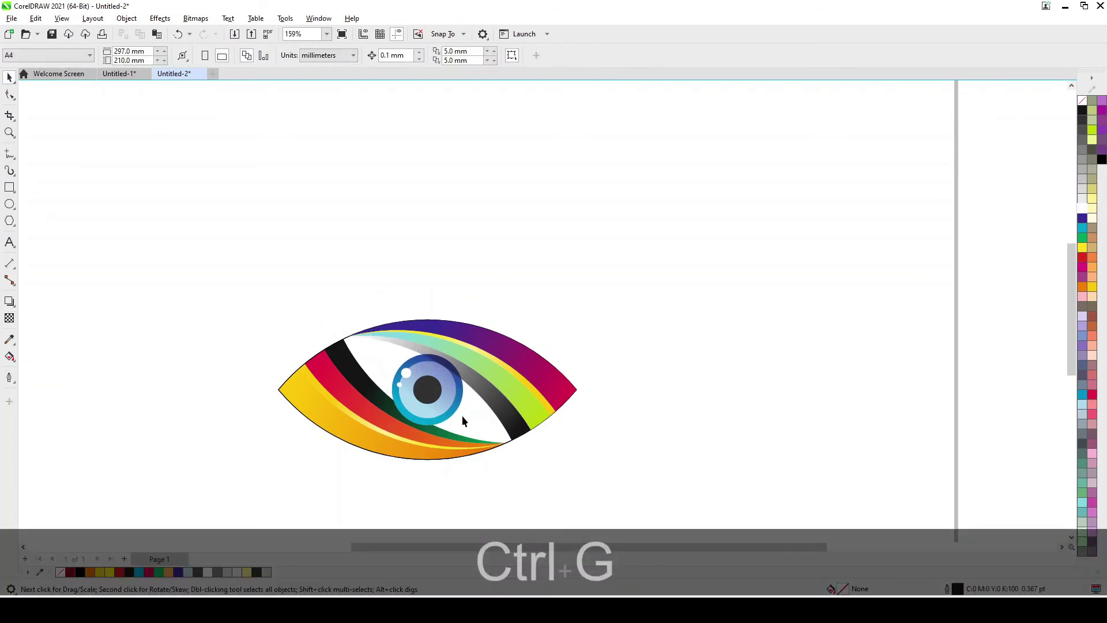
pyautogui.click(452, 412)
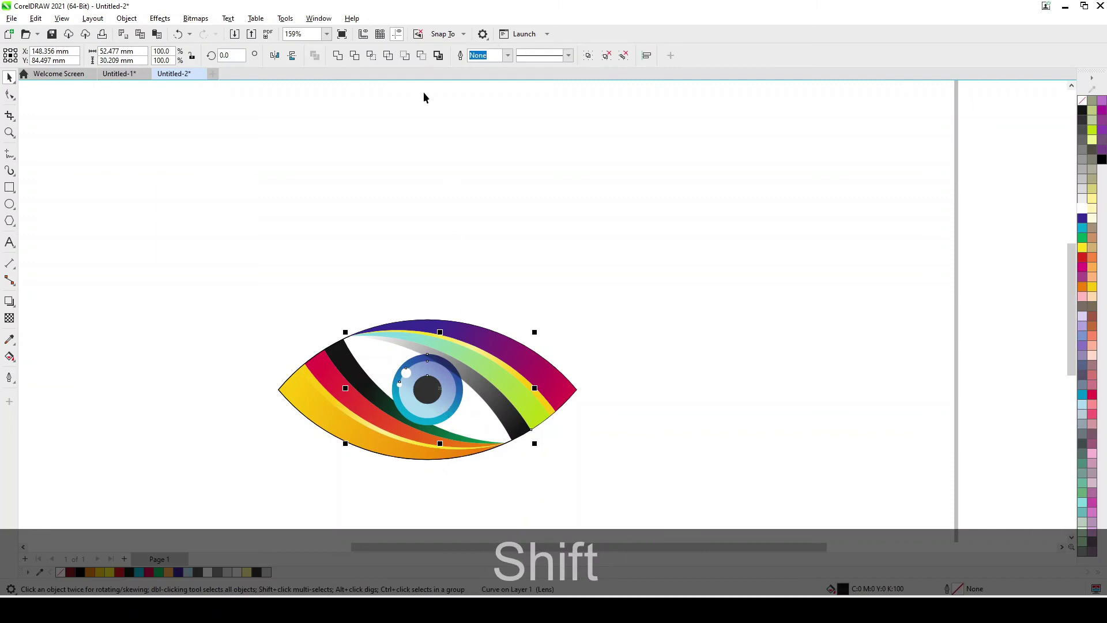
pyautogui.click(355, 55)
# - Fill the eye-shaped lens outline with 30% black, send it behind the artwork and remove its outline
pyautogui.click(354, 358)
pyautogui.click(364, 354)
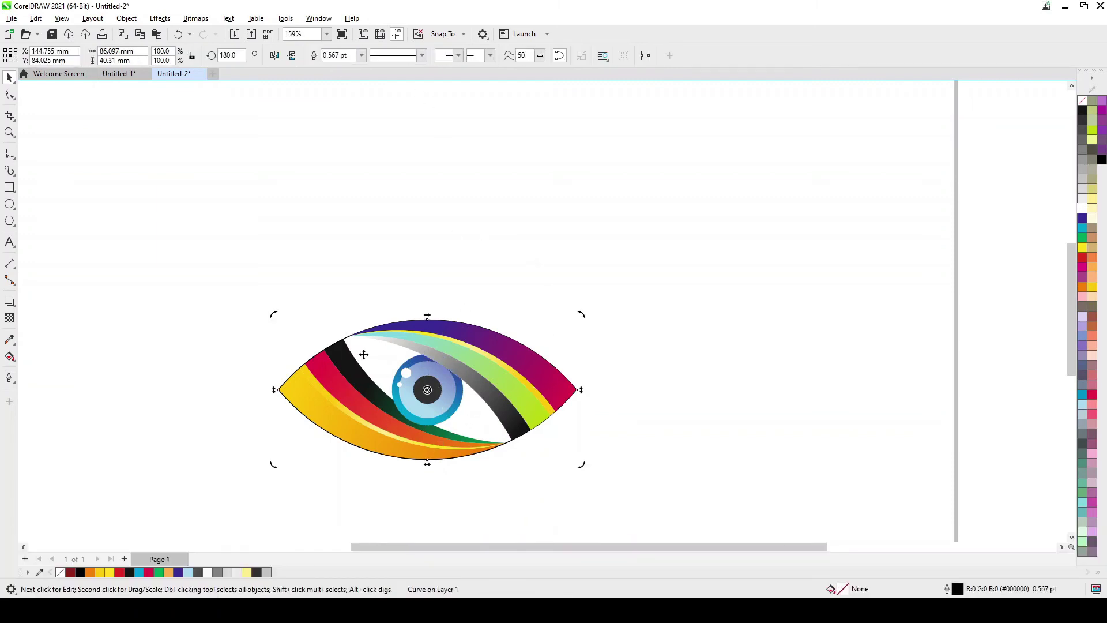
pyautogui.click(1082, 180)
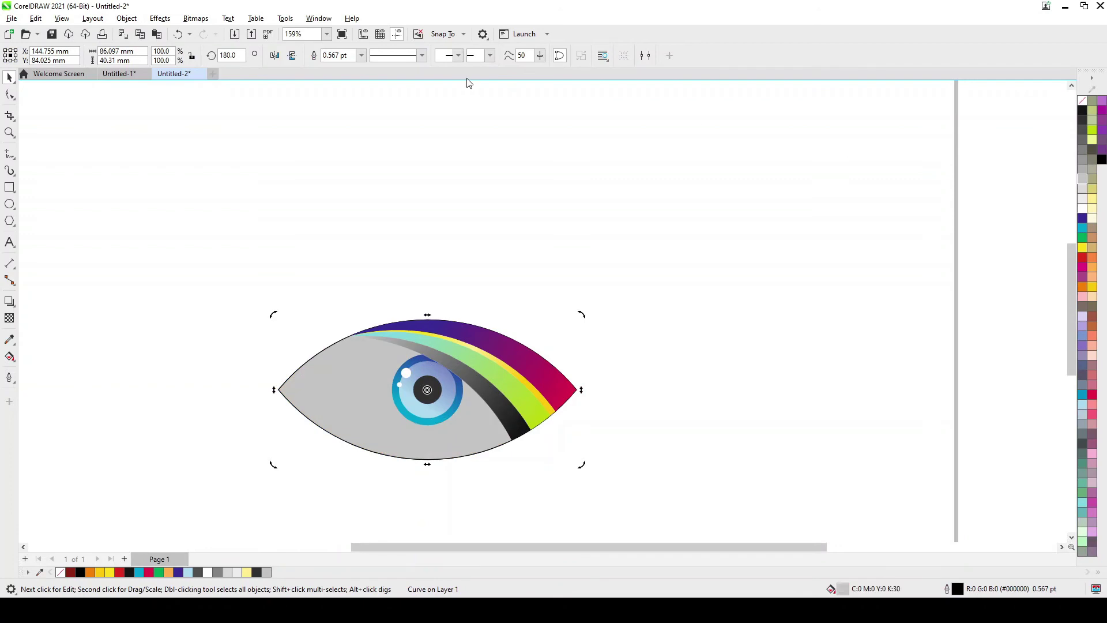
pyautogui.hotkey('shift', 'pagedown')
pyautogui.click(361, 55)
pyautogui.click(340, 66)
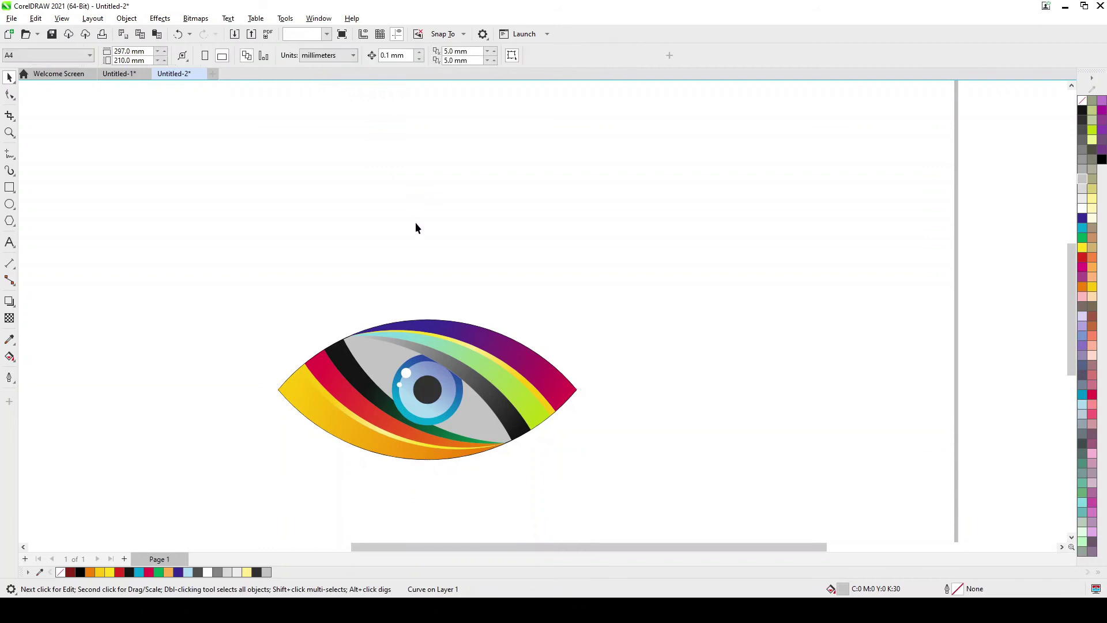
# - Remove the outlines from all objects in the artwork
pyautogui.hotkey('ctrl', 'a')
pyautogui.click(507, 55)
pyautogui.click(487, 65)
pyautogui.click(421, 248)
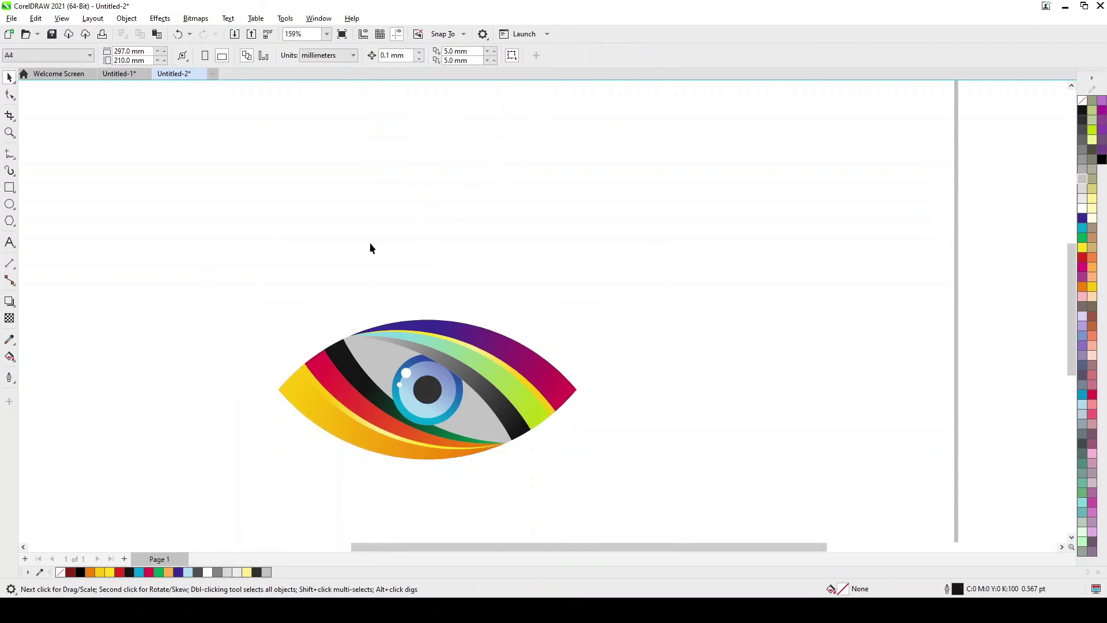
# - Draw a background square about 95.9 mm wide, fill it 90% black and send it behind the eye
pyautogui.moveTo(245, 214); pyautogui.dragTo(574, 527)
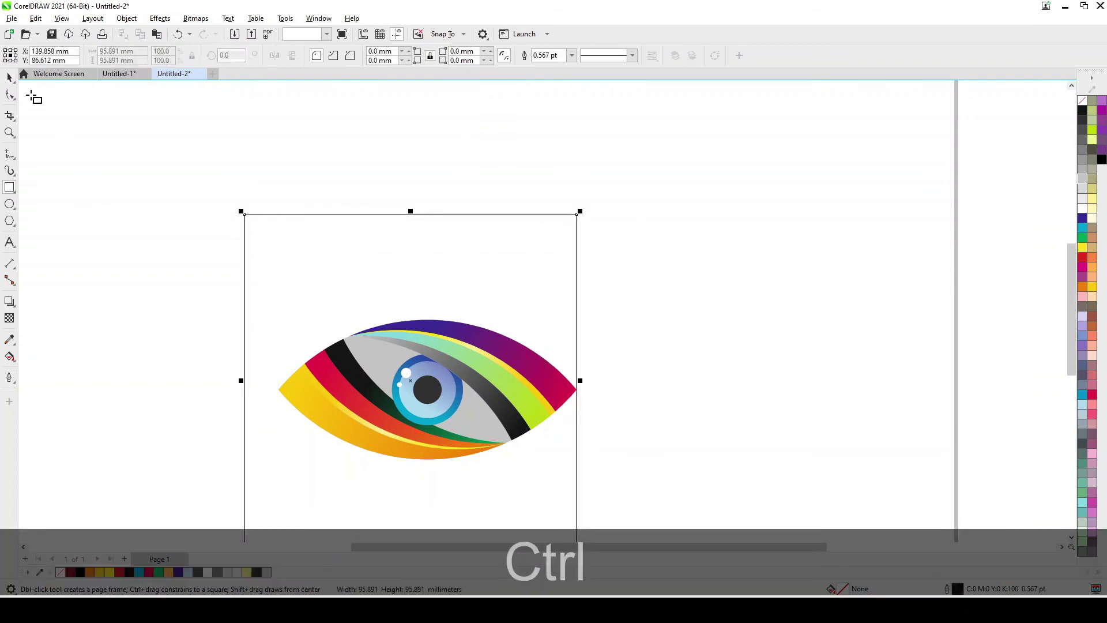
pyautogui.click(9, 76)
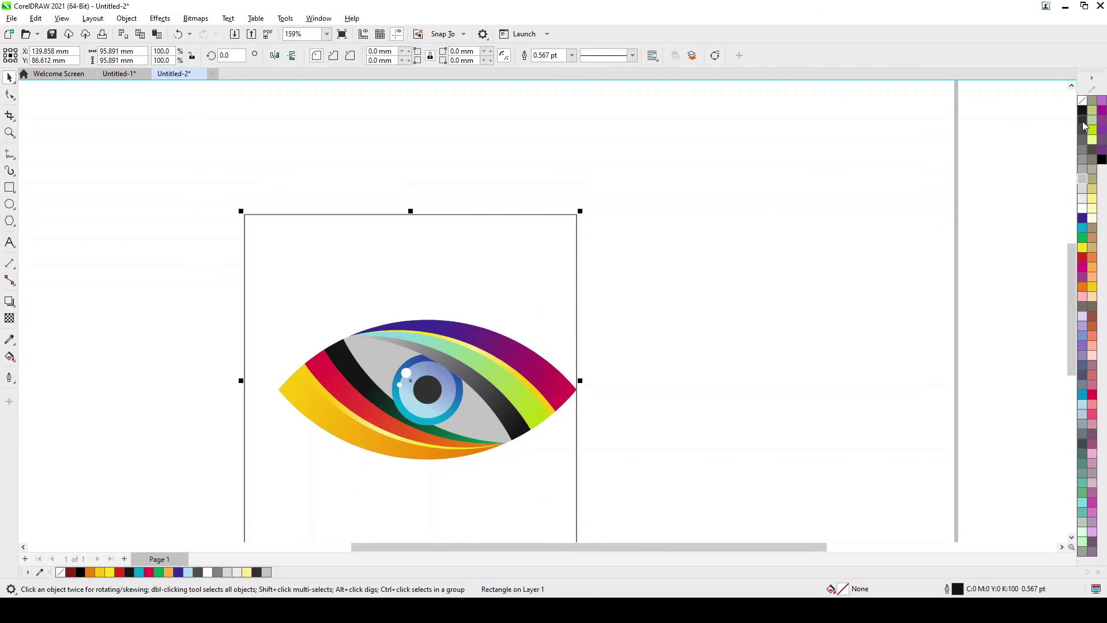
pyautogui.hotkey('shift', 'pagedown')
# - Group the eye artwork and align its centre with the square's both ways, moving both higher on the page
pyautogui.moveTo(680, 267); pyautogui.dragTo(269, 481)
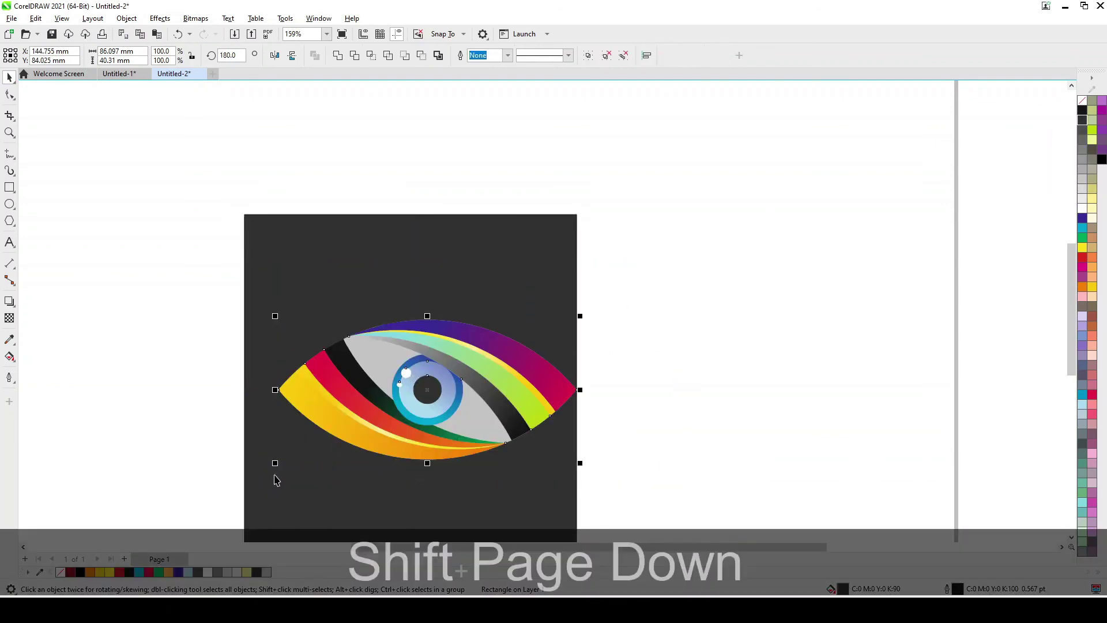
pyautogui.hotkey('ctrl', 'g')
pyautogui.keyDown('shift'); pyautogui.click(365, 285); pyautogui.keyUp('shift')
pyautogui.press('c')
pyautogui.press('e')
pyautogui.moveTo(427, 359); pyautogui.dragTo(444, 274)
pyautogui.click(220, 352)
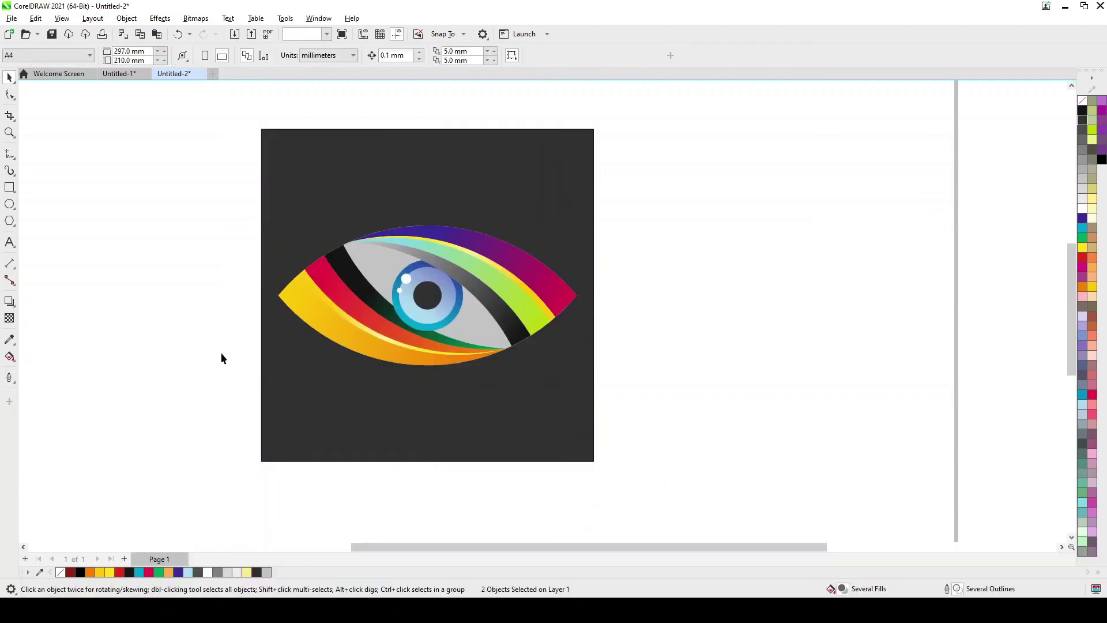
# - Add the text "your text here" in 24 pt Arial below the eye and colour it very light grey
pyautogui.click(292, 405)
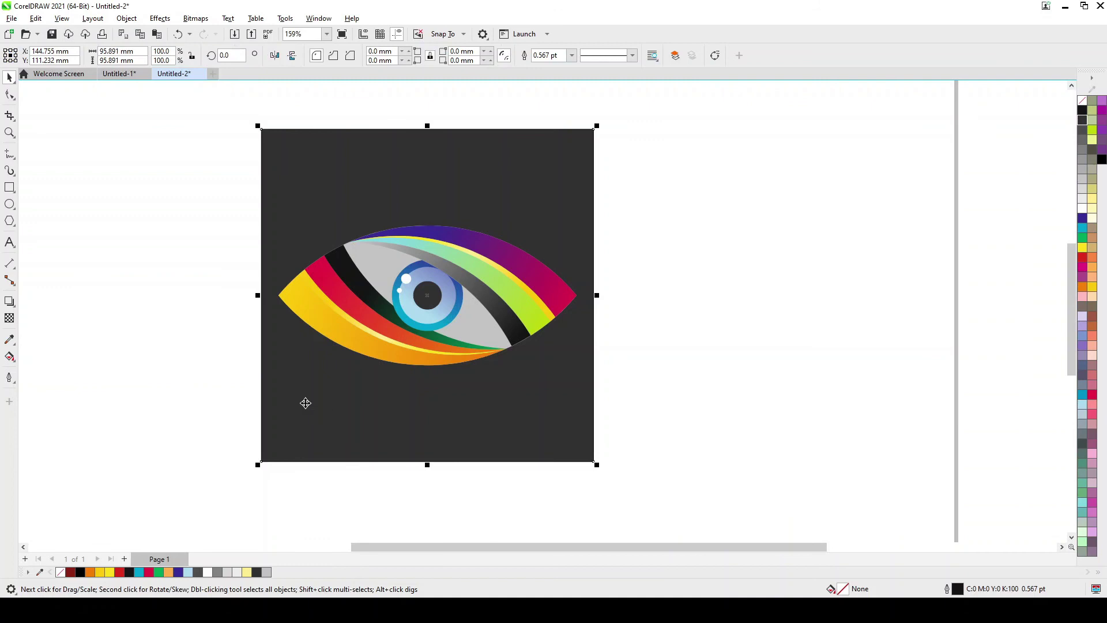
pyautogui.click(9, 242)
pyautogui.click(375, 395)
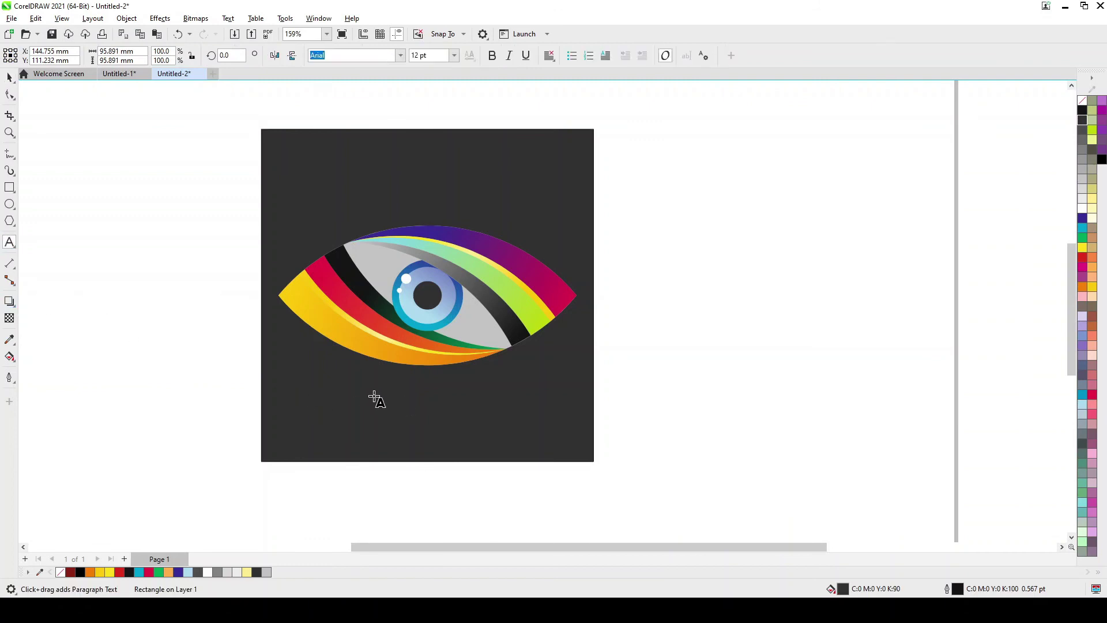
pyautogui.write('your text here')
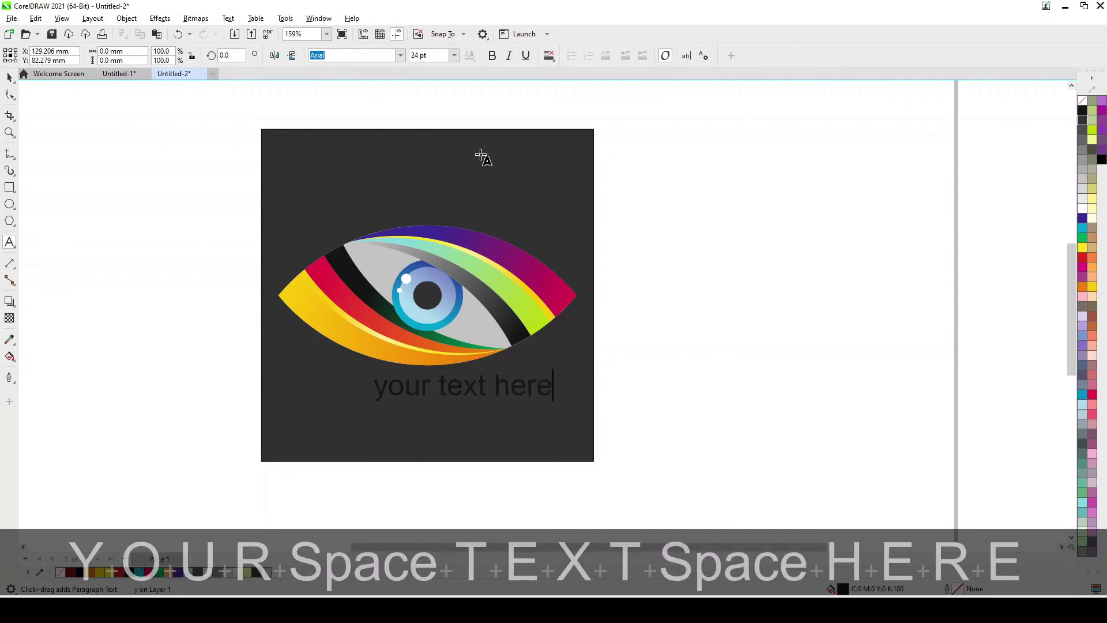
pyautogui.hotkey('ctrl', 'a')
pyautogui.click(1084, 200)
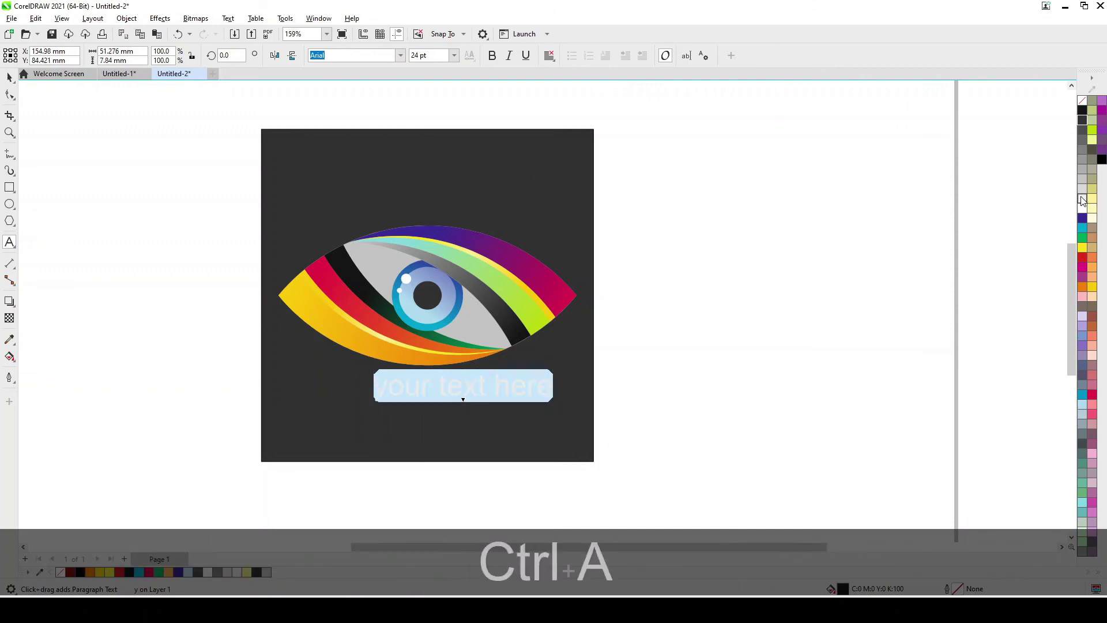
# - Centre the text horizontally with the eye and the background square
pyautogui.keyDown('shift'); pyautogui.click(475, 316); pyautogui.keyUp('shift')
pyautogui.keyDown('shift'); pyautogui.click(484, 188); pyautogui.keyUp('shift')
pyautogui.hotkey('shift', 'c')
pyautogui.click(678, 245)
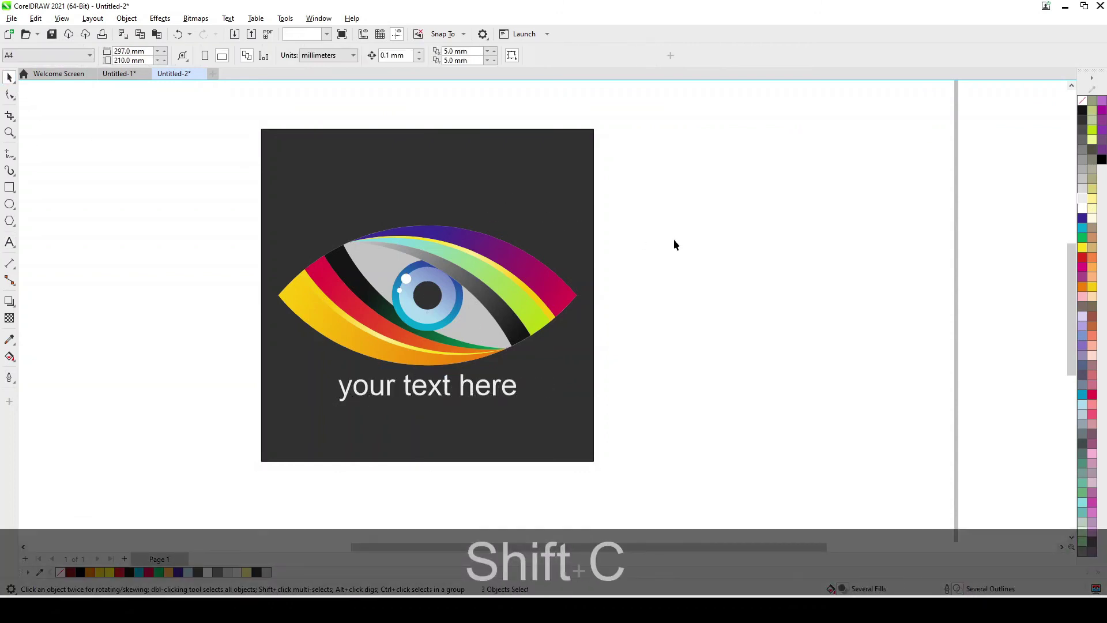
pyautogui.click(10, 132)
pyautogui.moveTo(240, 109); pyautogui.dragTo(609, 482)
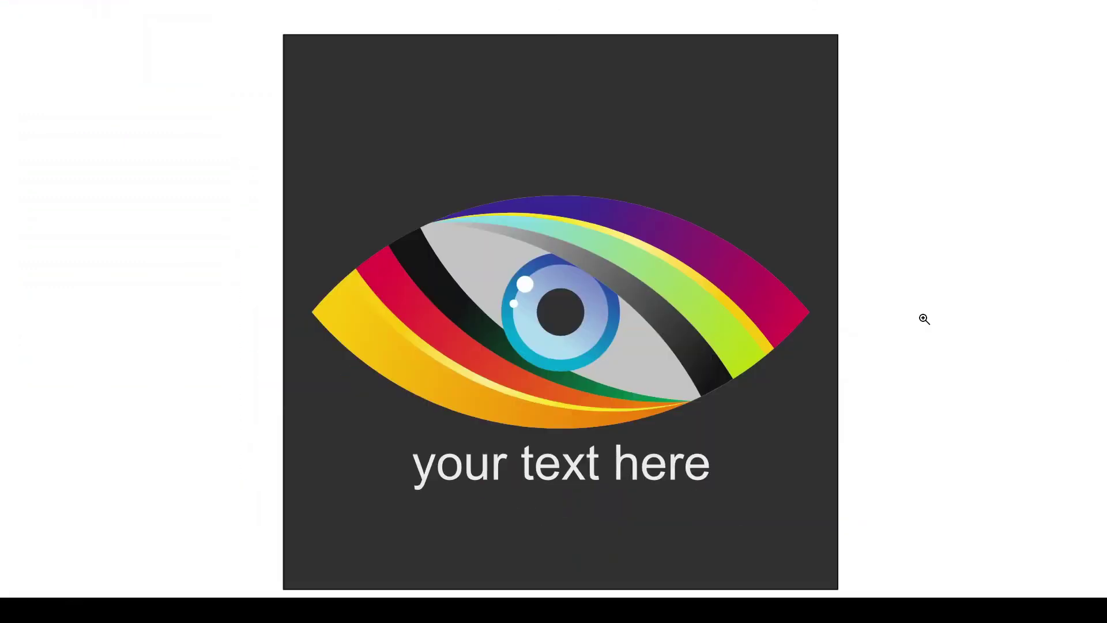